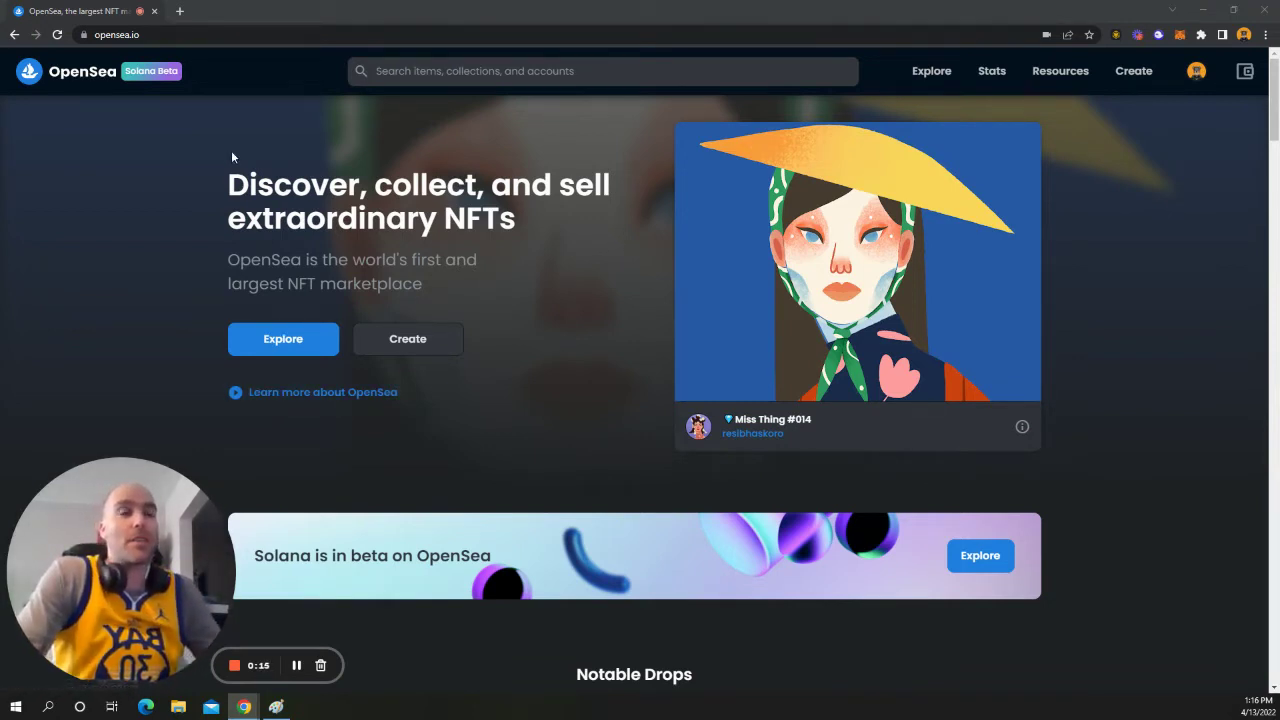
# Search Google for metamask in a new tab and open the official metamask.io result
pyautogui.click(181, 11)
pyautogui.click(211, 34)
pyautogui.write('metamask')
pyautogui.press('Return')
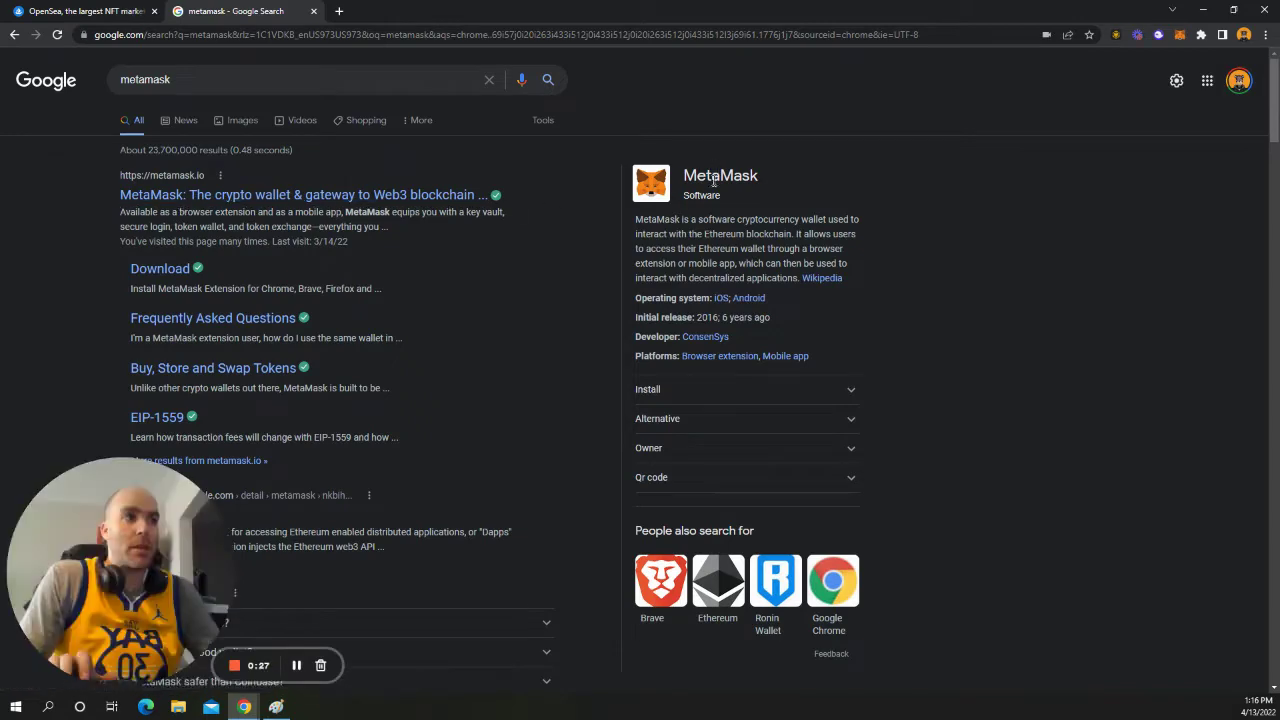
pyautogui.click(203, 199)
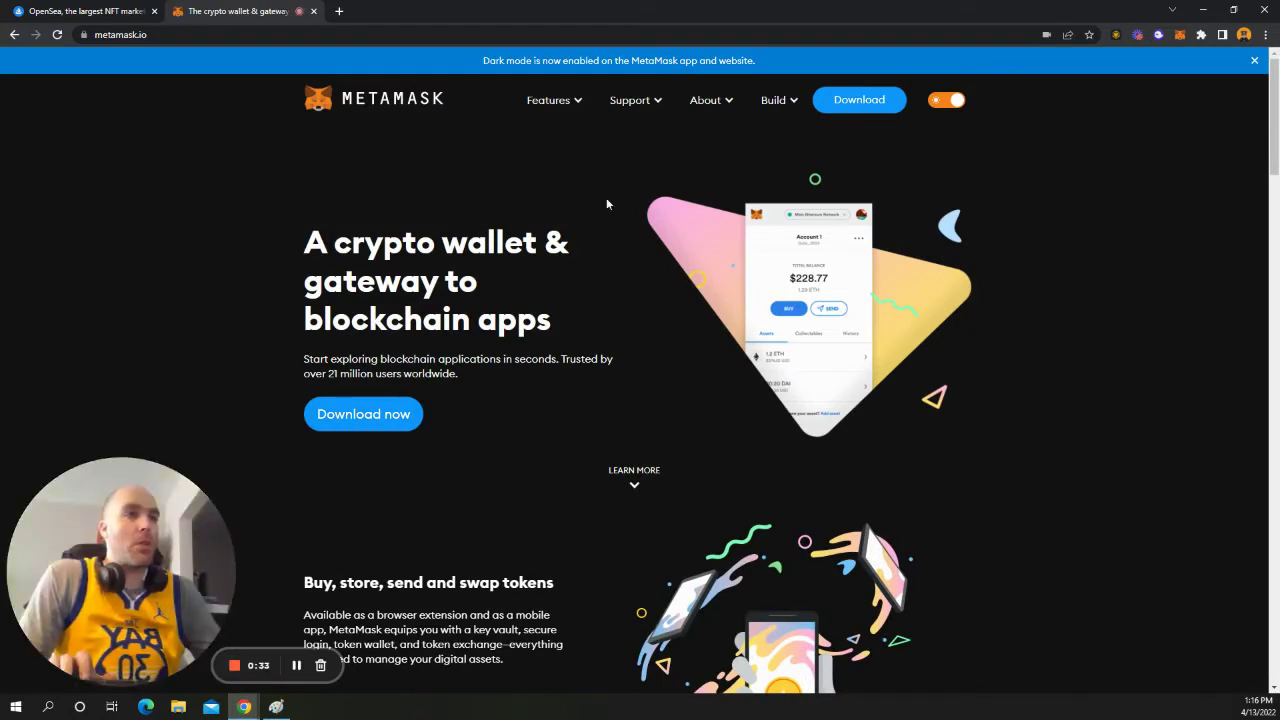
# Go to the MetaMask download page and scroll down to the supported browsers
pyautogui.click(873, 99)
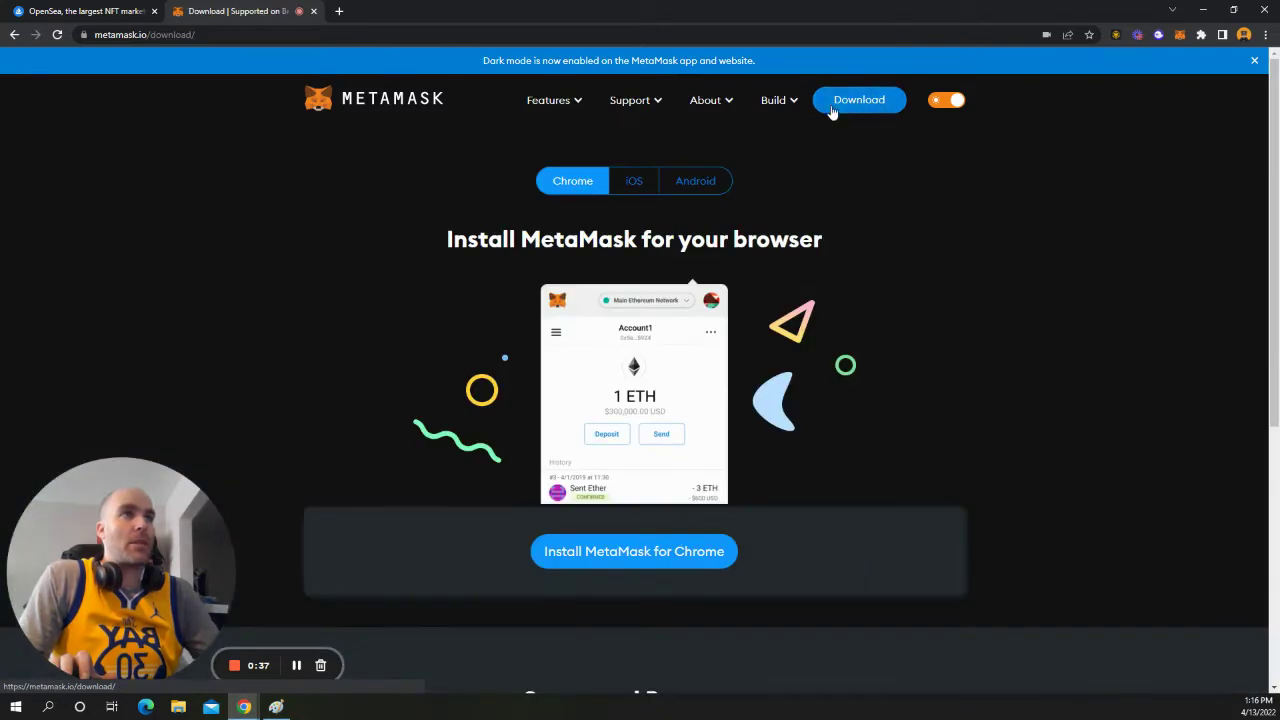
pyautogui.scroll(-1, 504, 186)
pyautogui.scroll(-3, 301, 218)
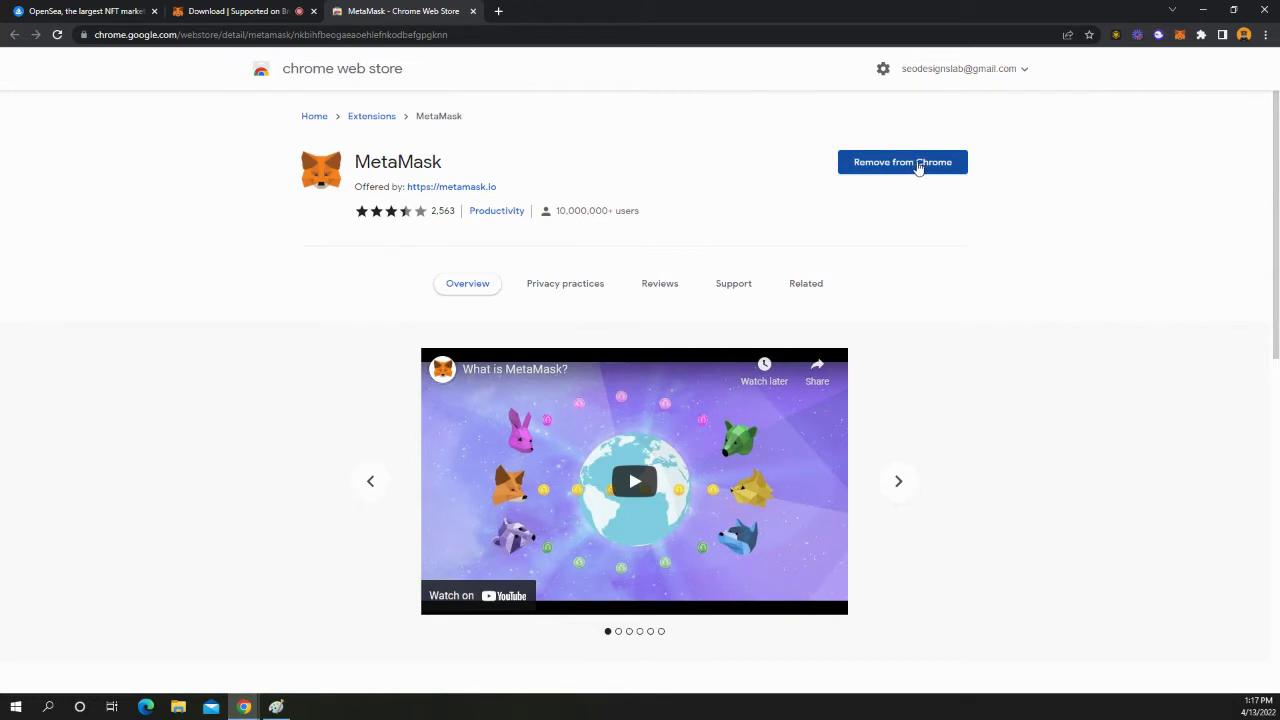
# Play the MetaMask intro video, then close the Chrome Web Store tab
pyautogui.click(635, 482)
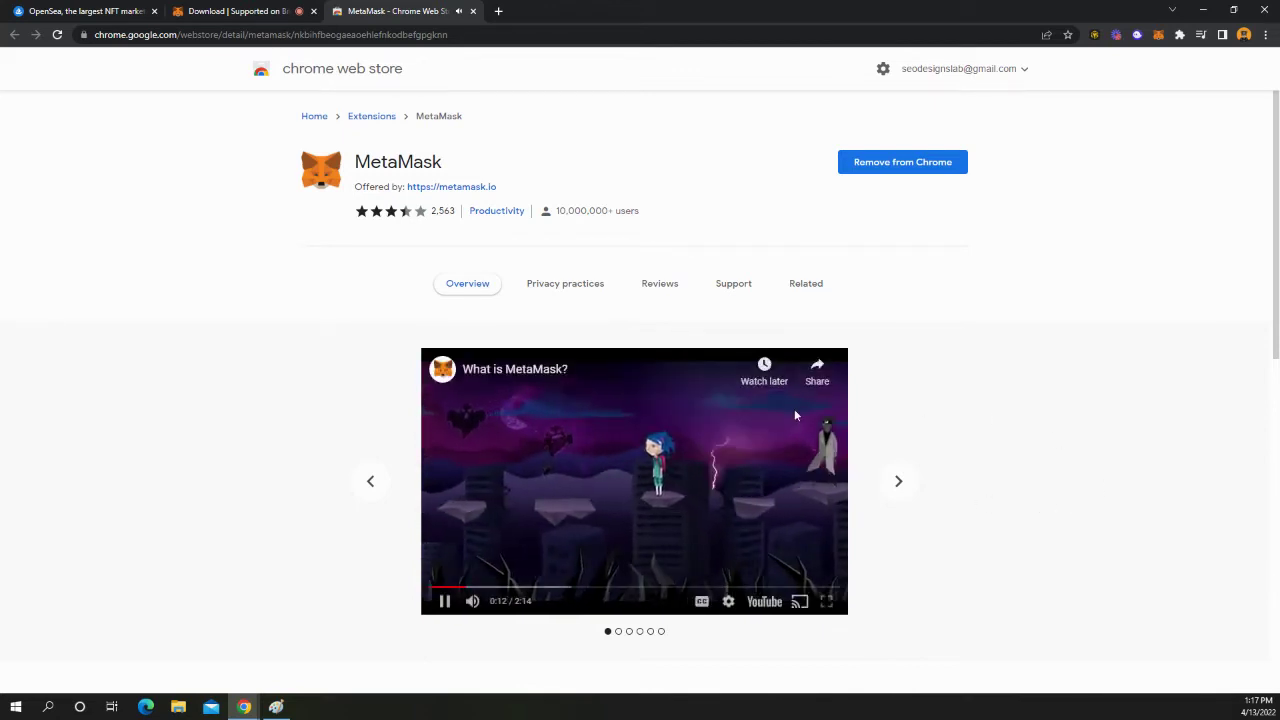
pyautogui.click(473, 11)
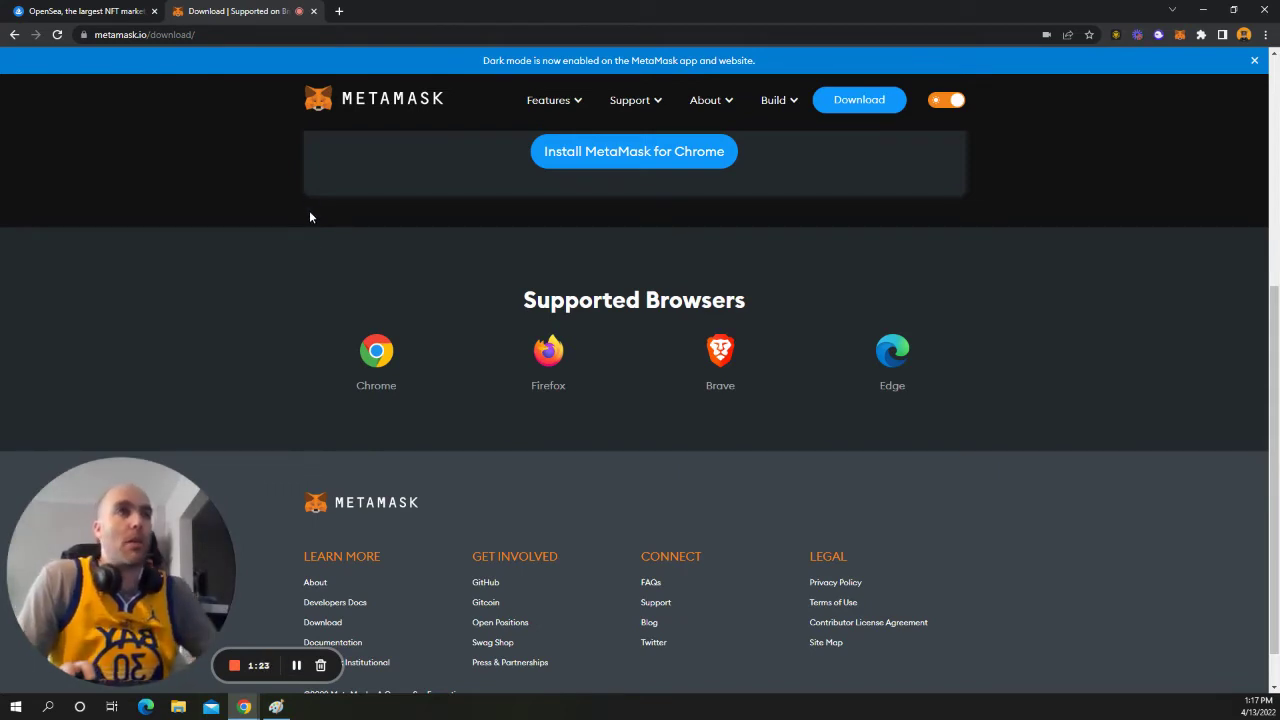
pyautogui.scroll(4, 280, 240)
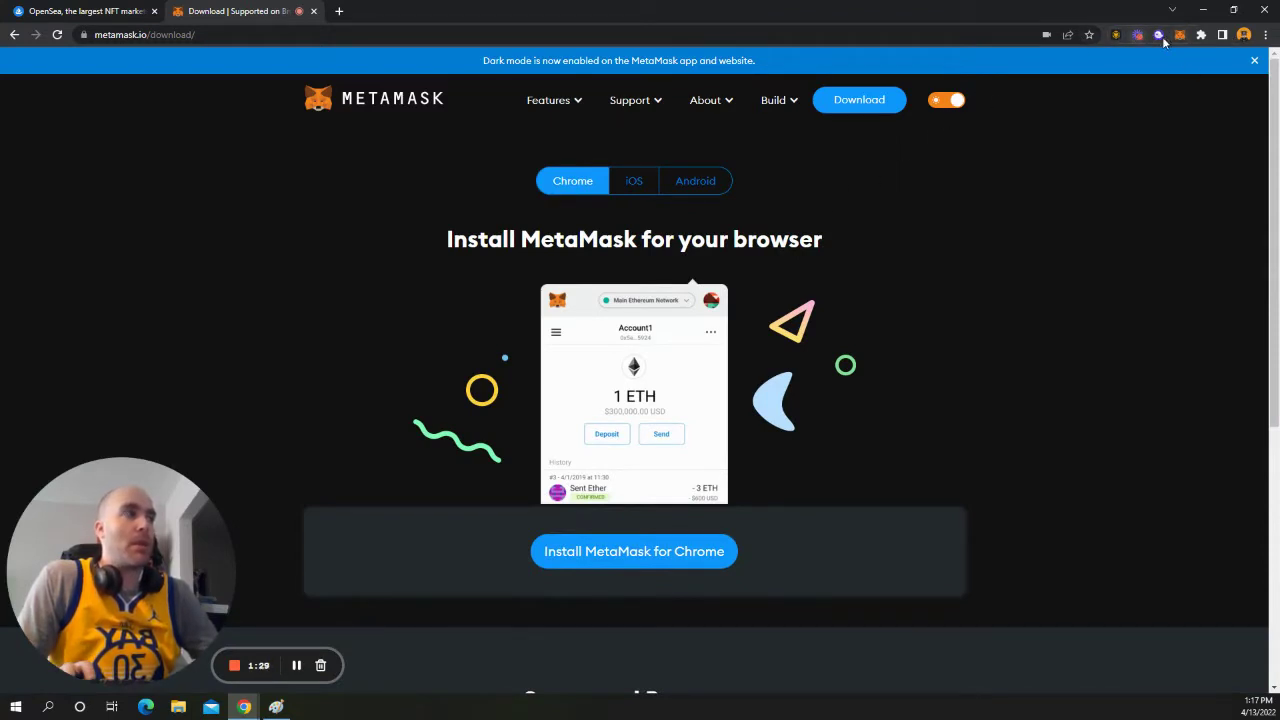
pyautogui.click(1202, 36)
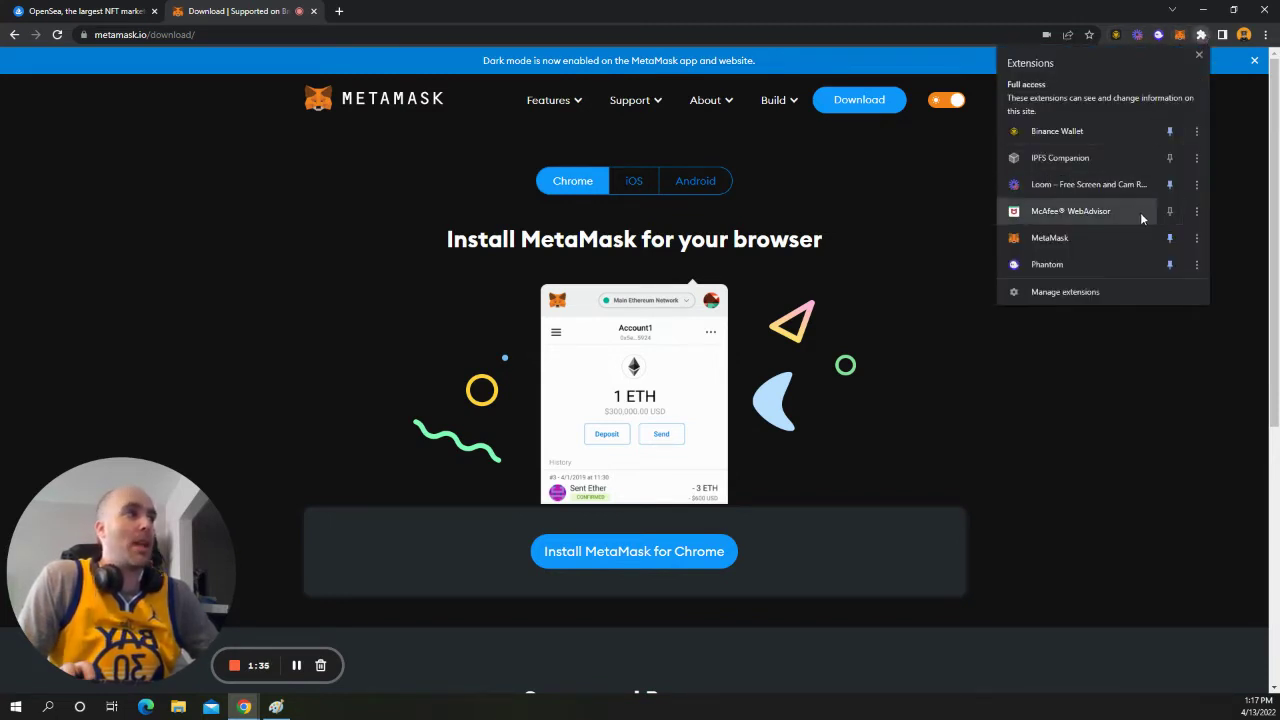
pyautogui.click(1169, 238)
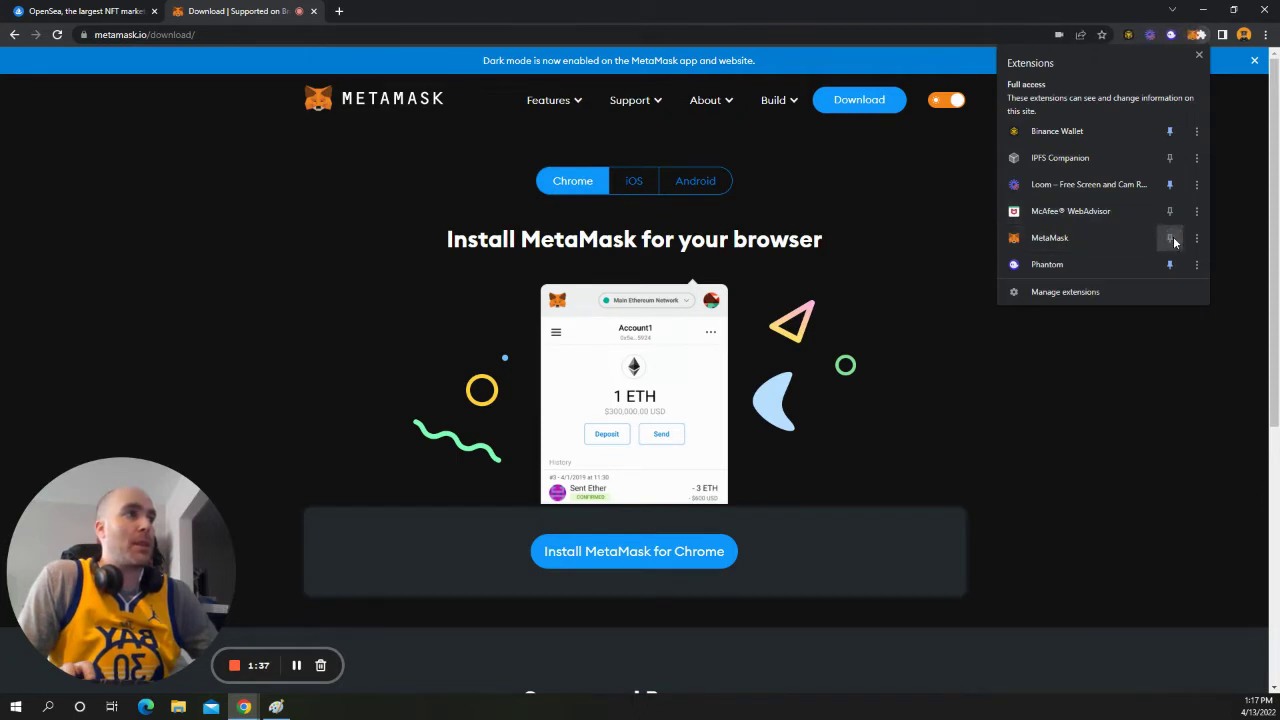
pyautogui.click(1170, 238)
pyautogui.click(1242, 246)
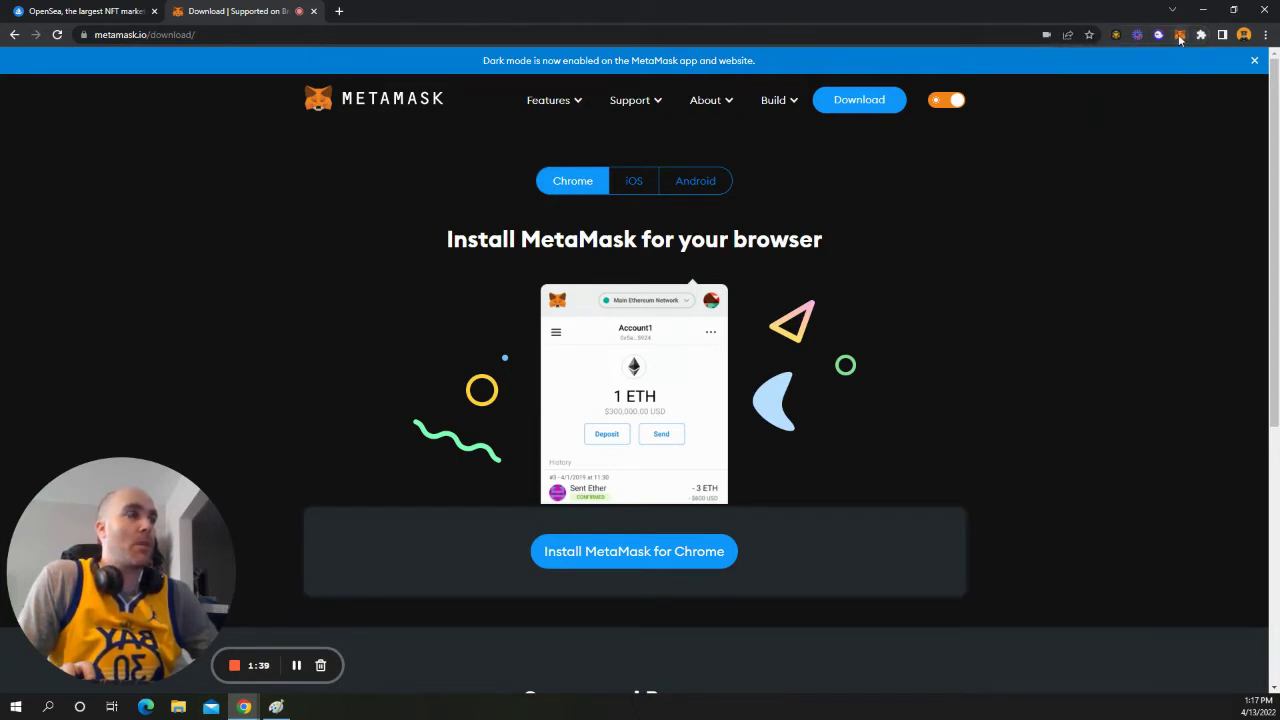
# Close the download tab, log out of OpenSea, and bring up the wallet provider list
pyautogui.click(314, 11)
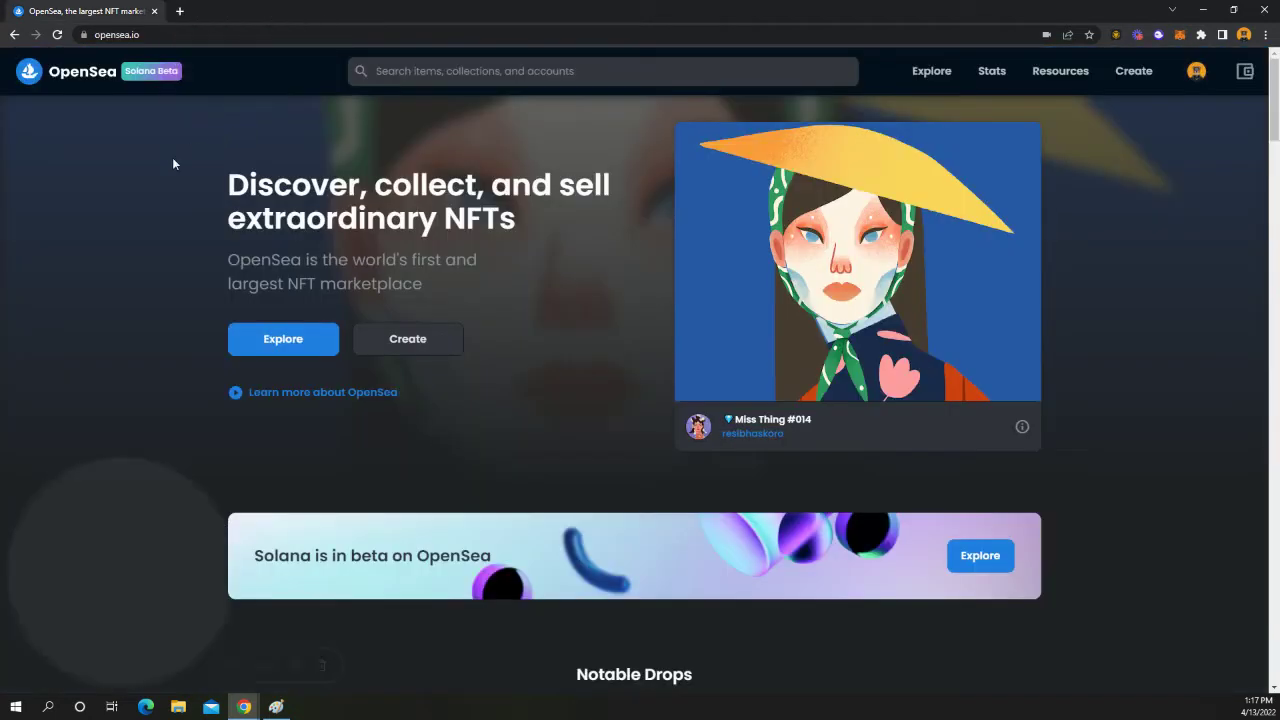
pyautogui.click(160, 34)
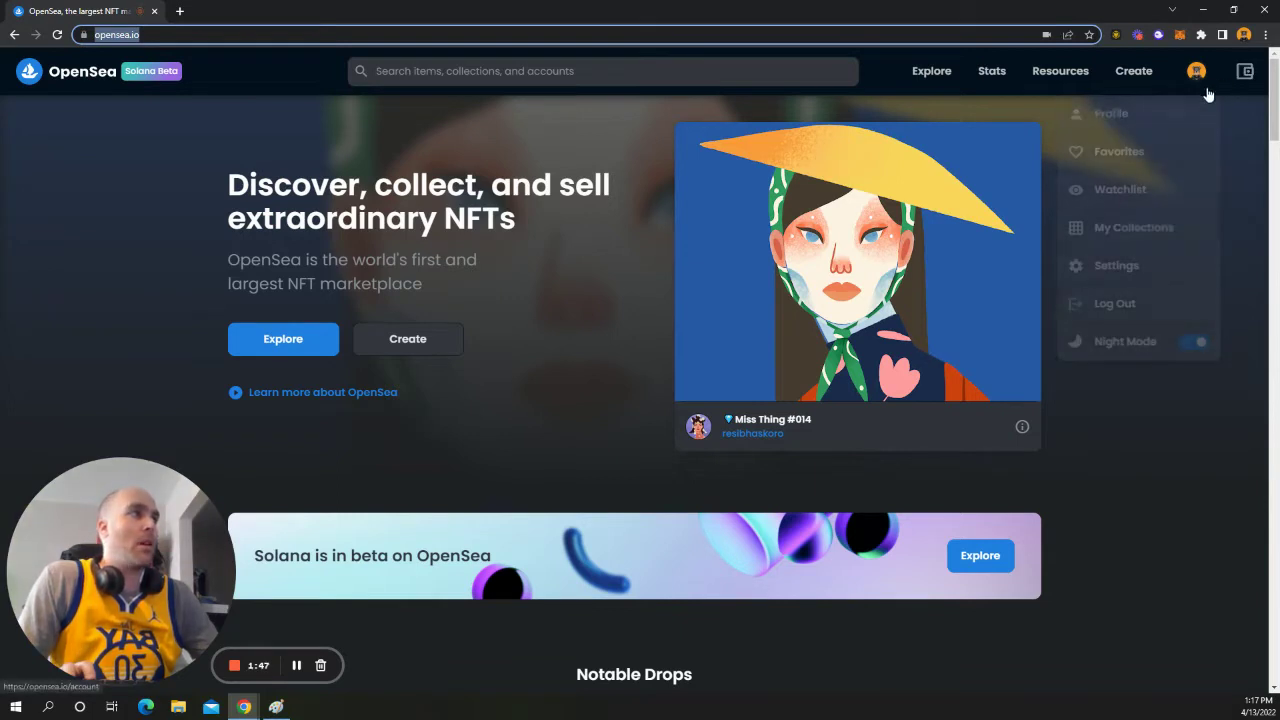
pyautogui.moveTo(1193, 80)
pyautogui.click(1118, 301)
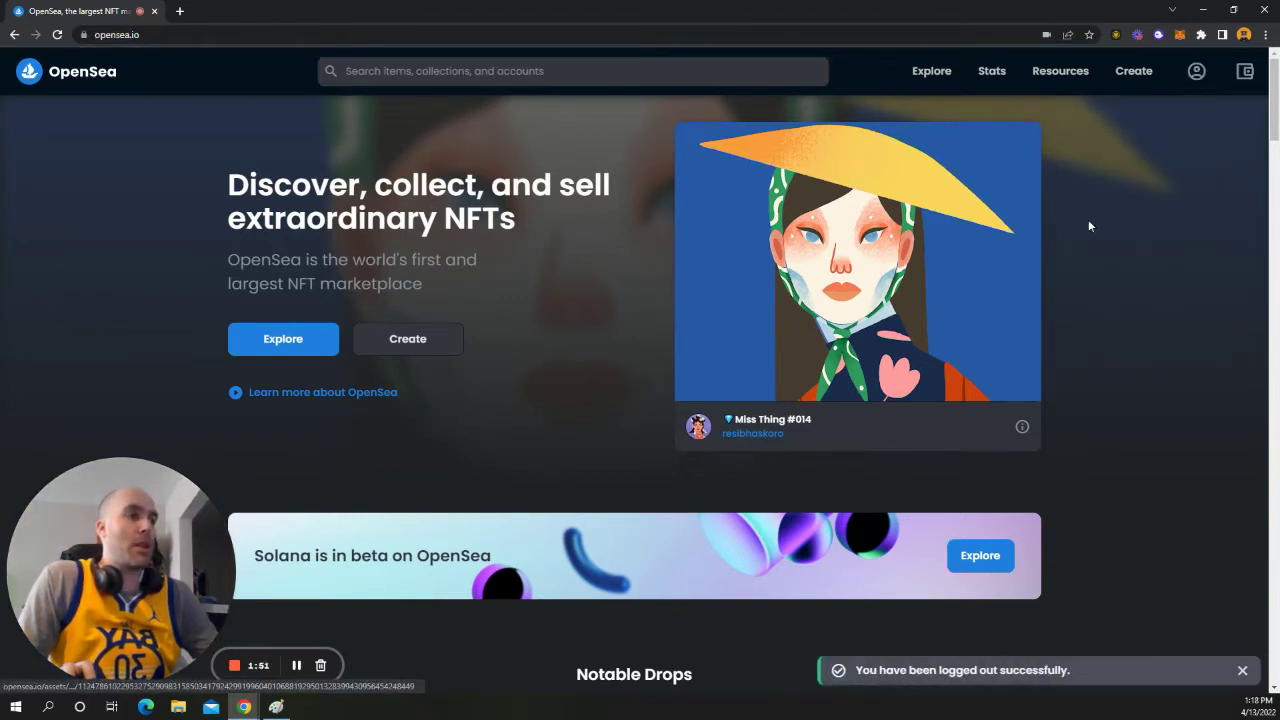
pyautogui.moveTo(1196, 72)
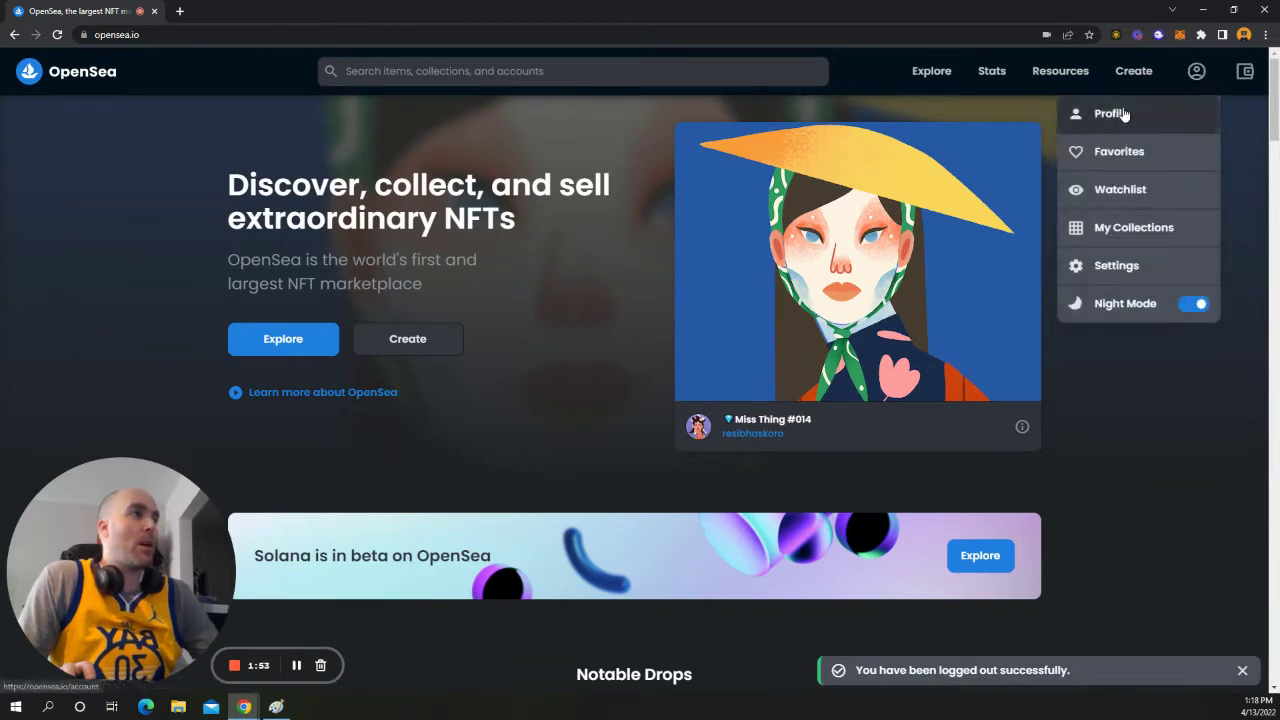
pyautogui.click(1247, 74)
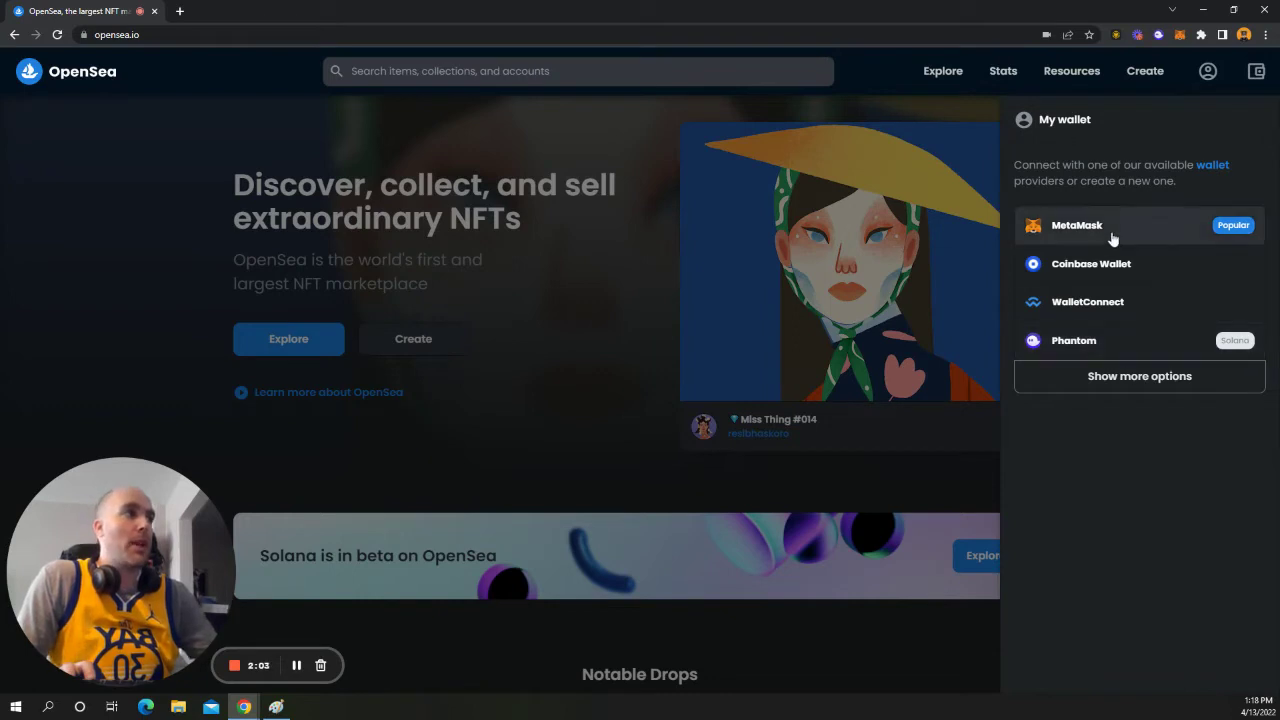
# Connect with MetaMask and unlock it using the wallet password to sign back into OpenSea
pyautogui.click(1077, 225)
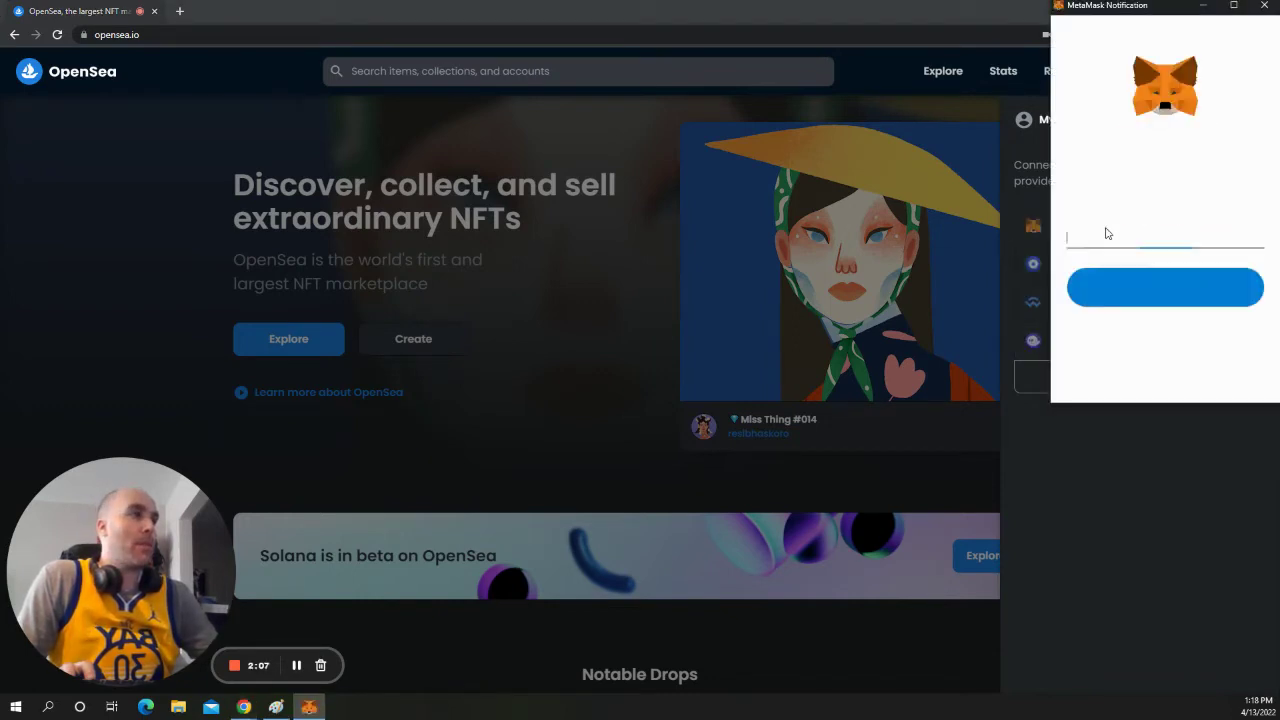
pyautogui.hotkey('ctrl', 'v')
pyautogui.click(1141, 286)
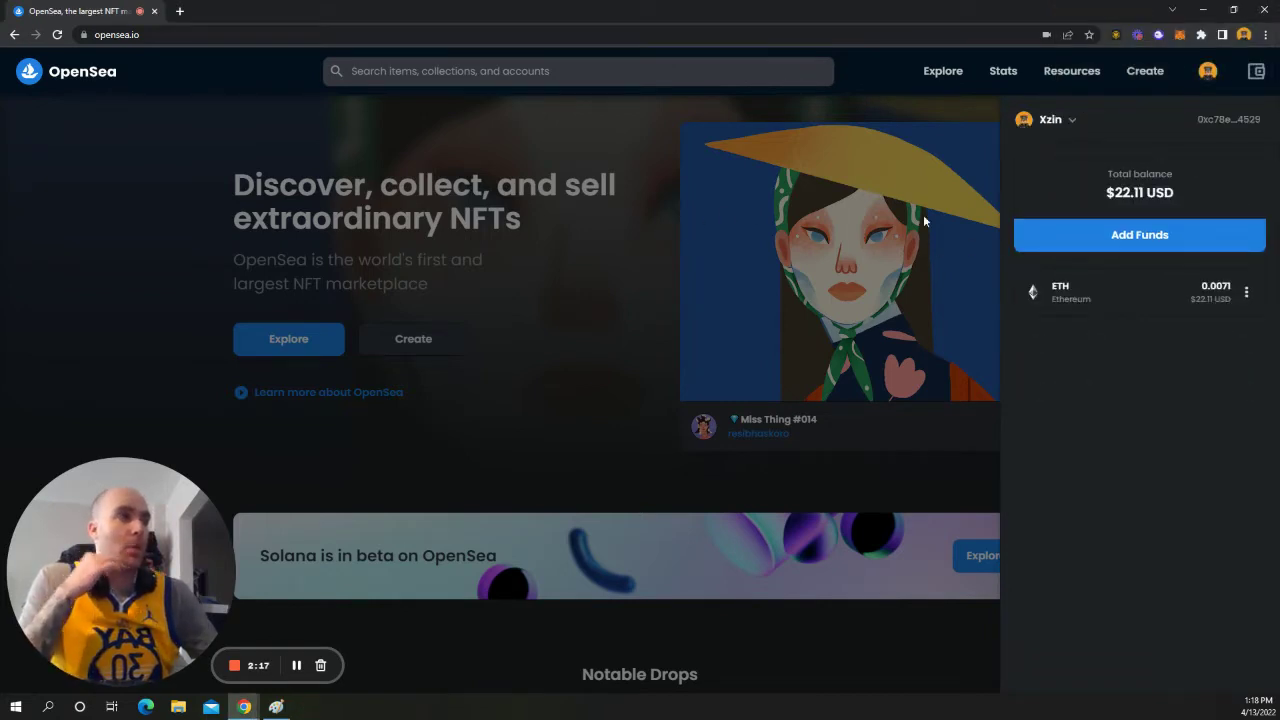
pyautogui.moveTo(1205, 78)
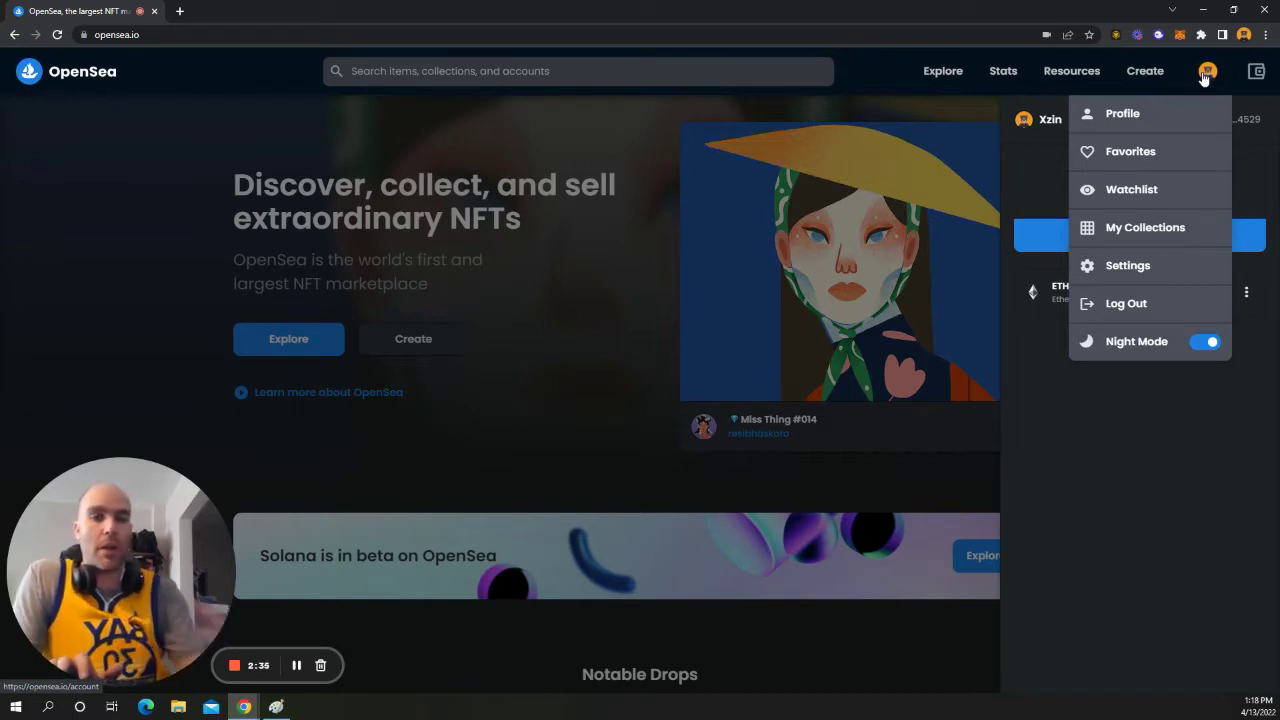
pyautogui.click(1150, 120)
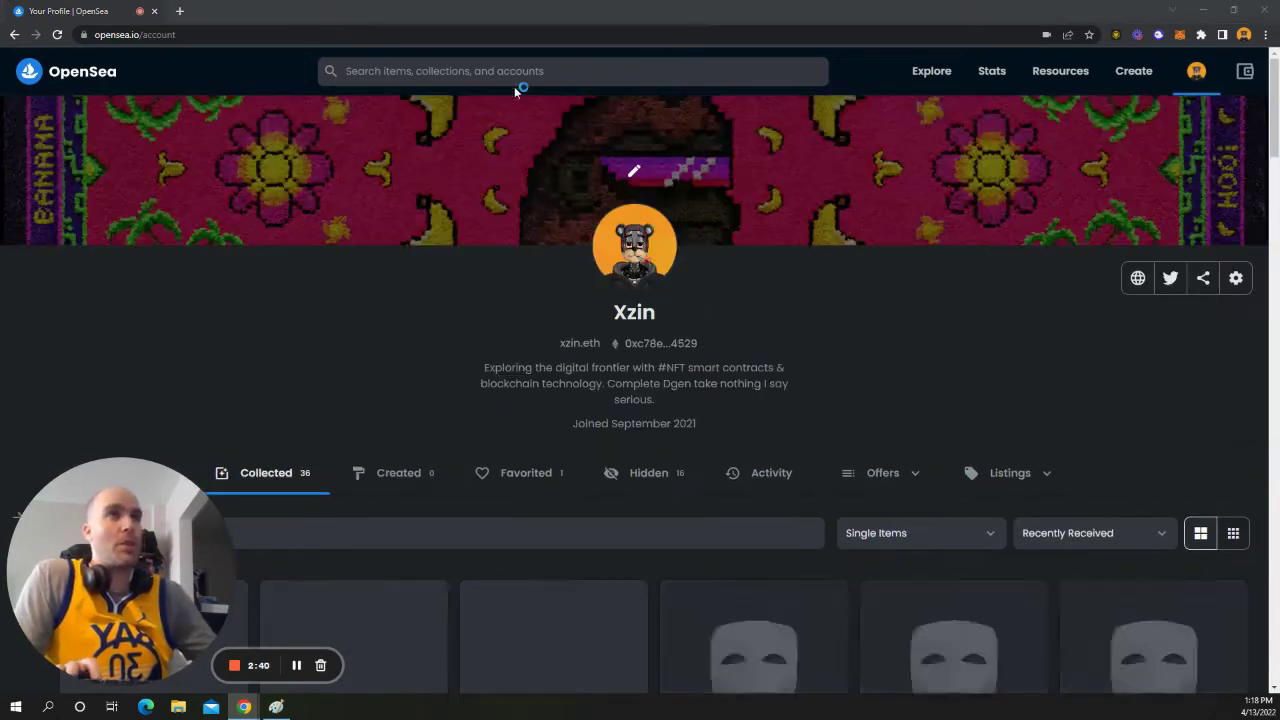
pyautogui.click(517, 98)
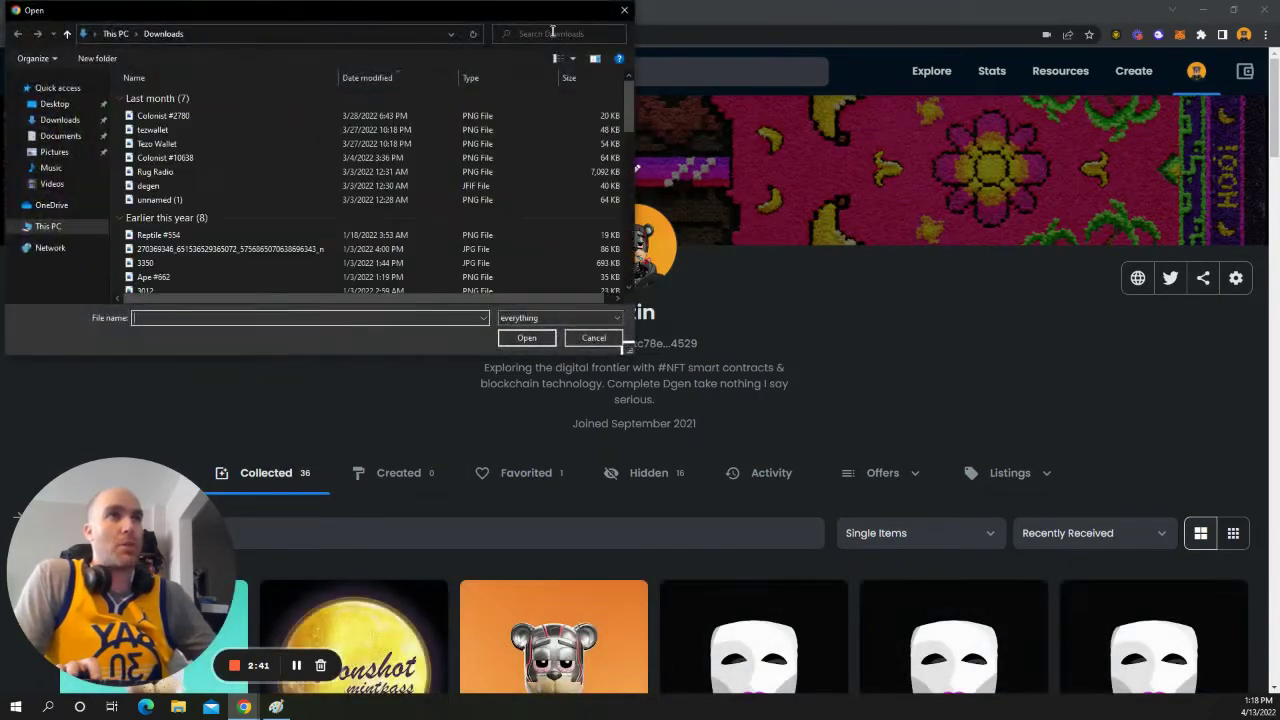
pyautogui.click(623, 14)
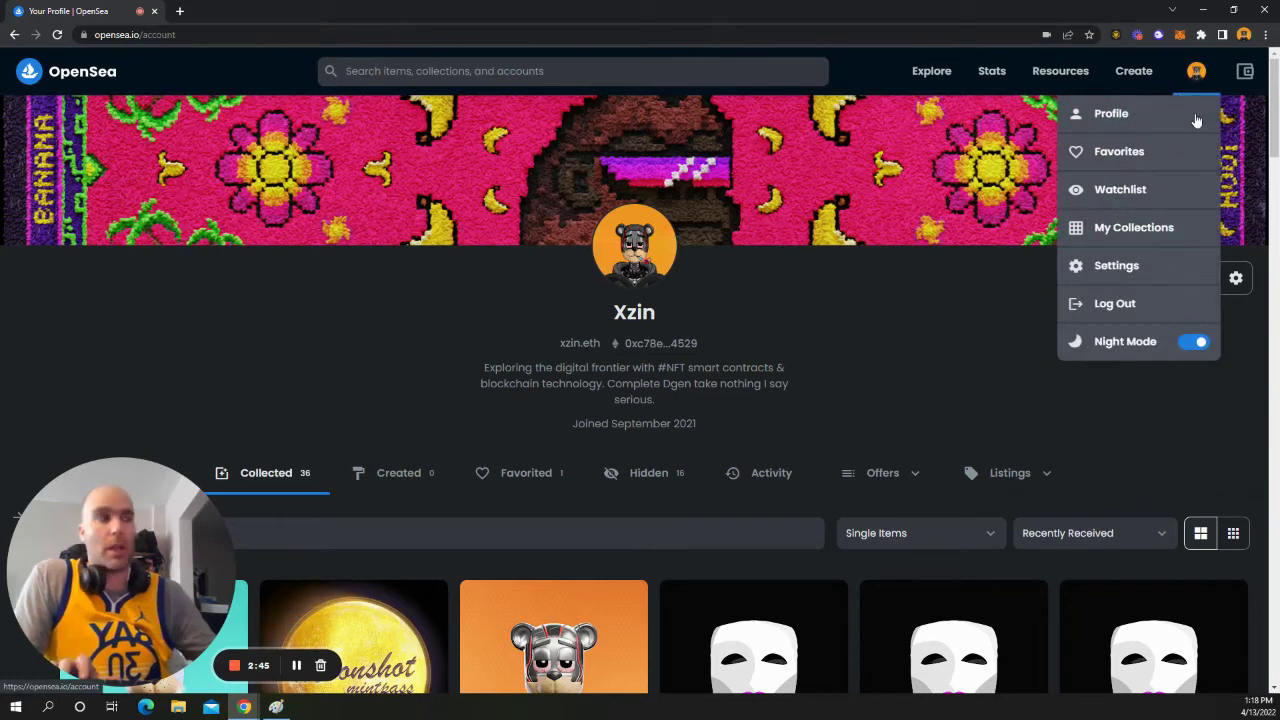
pyautogui.press('F5')
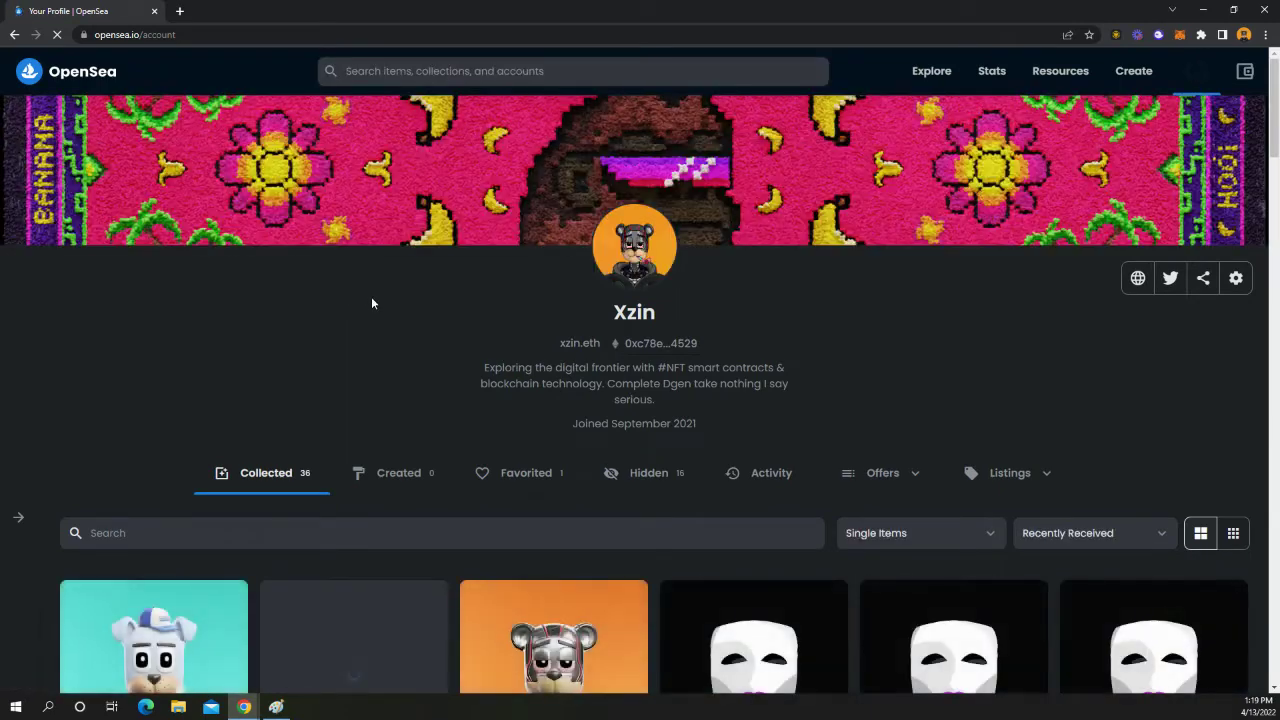
pyautogui.scroll(-1, 365, 306)
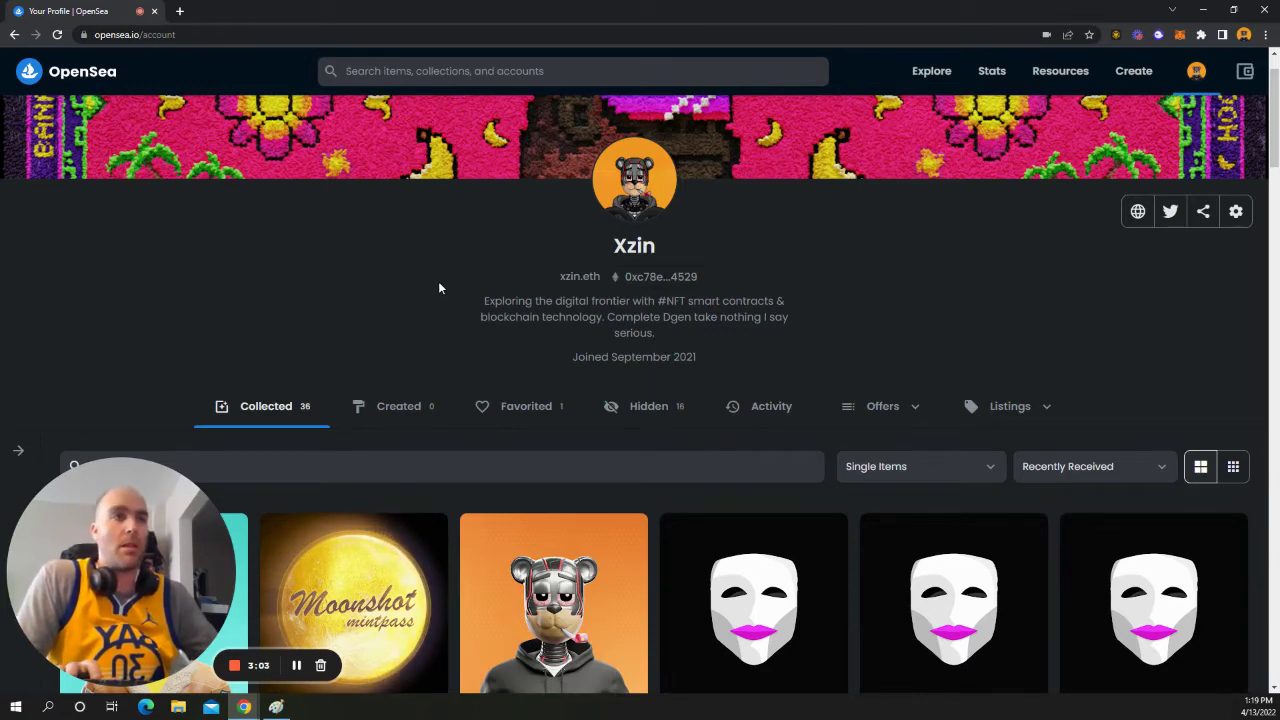
pyautogui.scroll(-2, 440, 286)
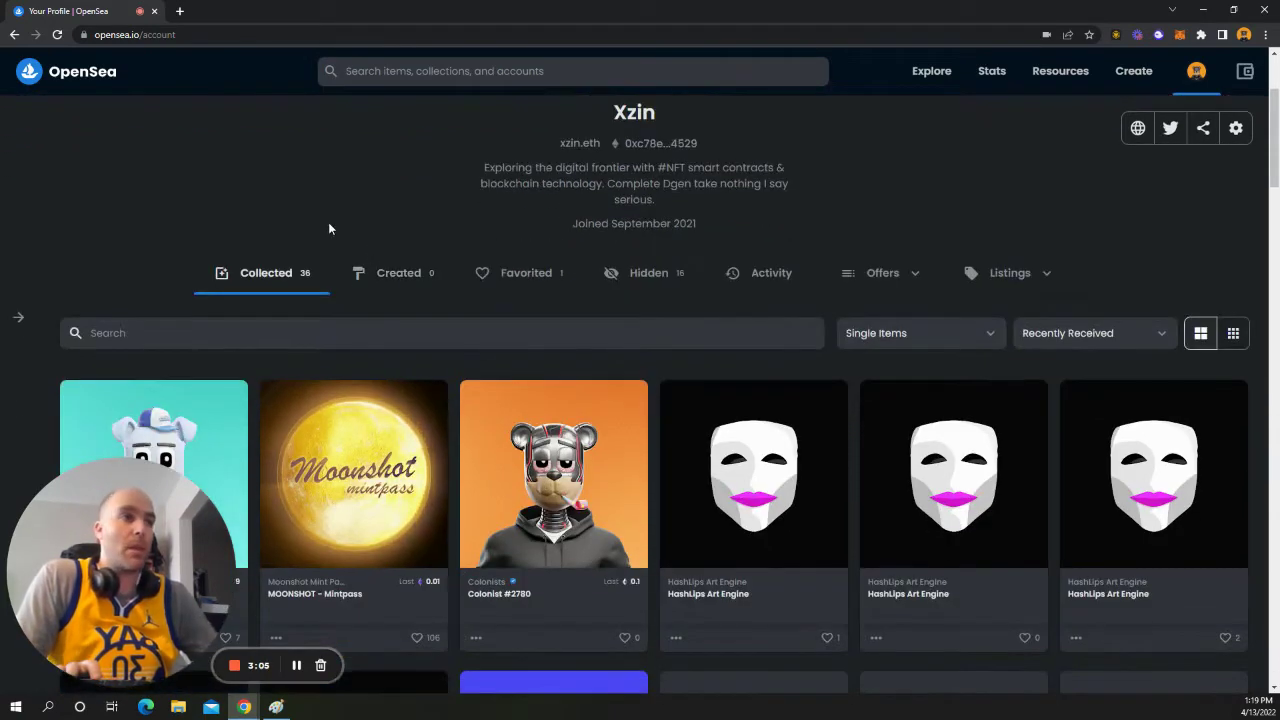
pyautogui.scroll(3, 323, 227)
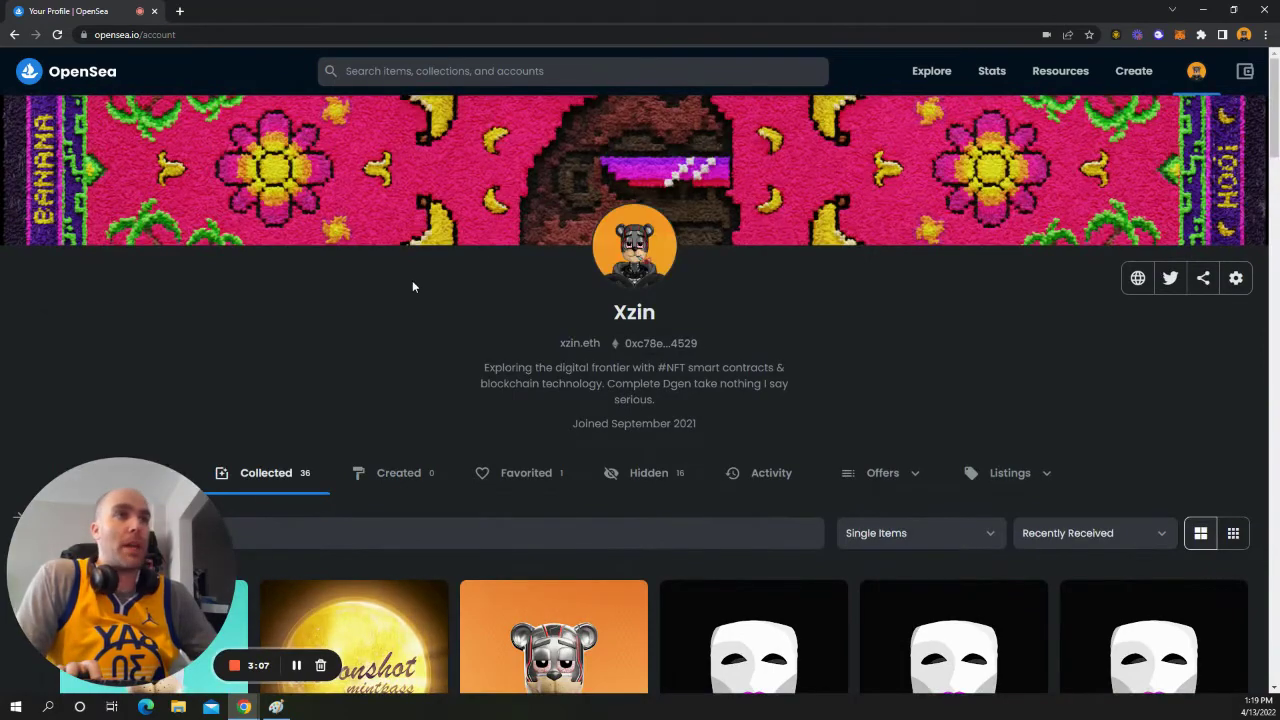
pyautogui.scroll(-7, 412, 286)
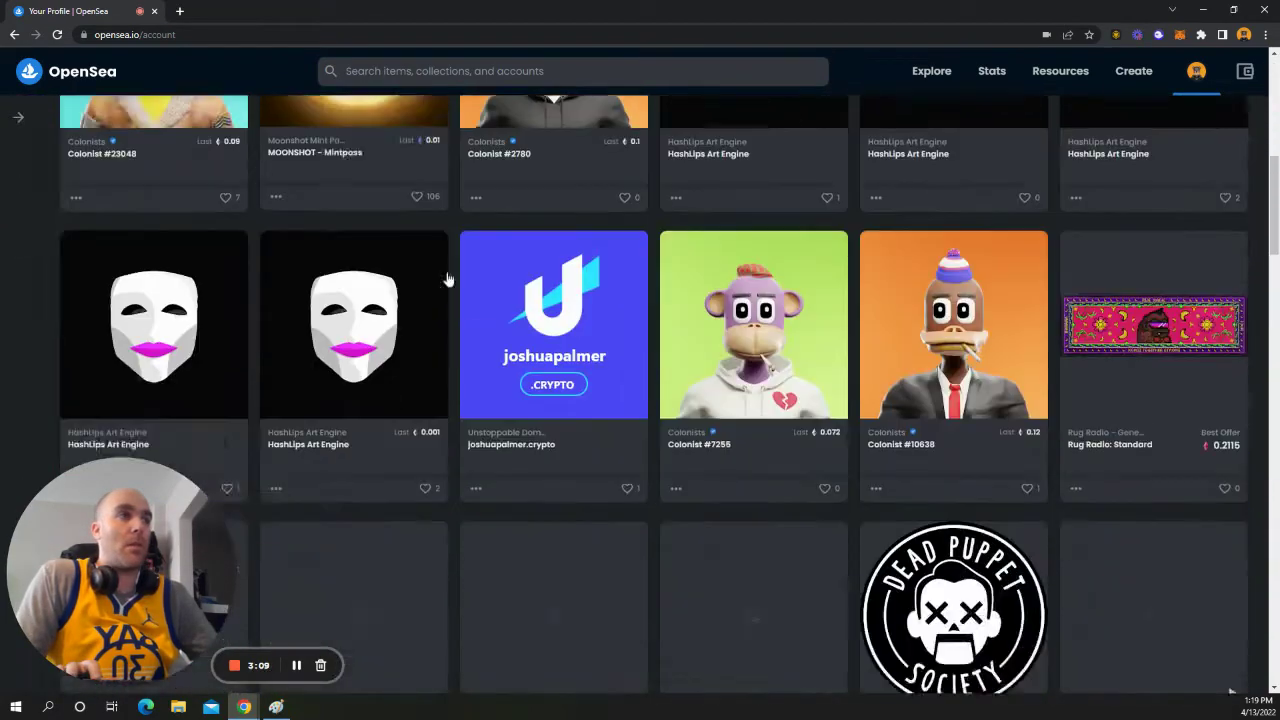
pyautogui.scroll(-6, 516, 295)
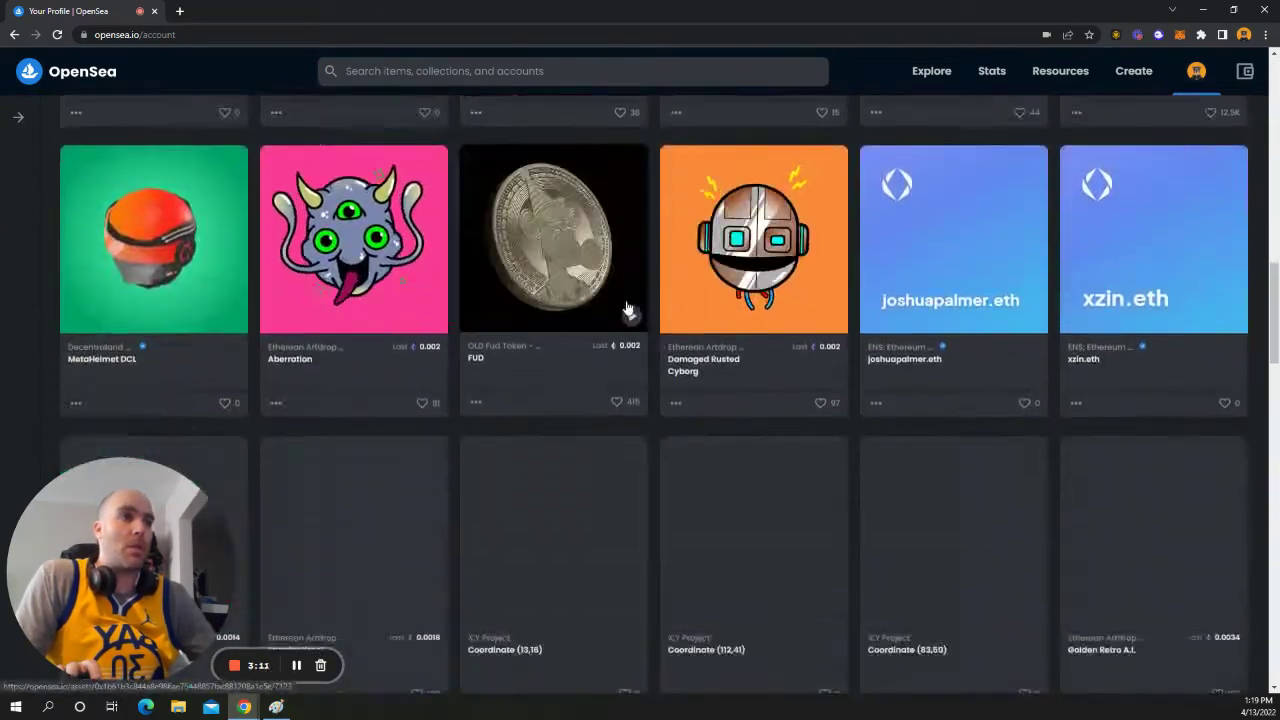
pyautogui.scroll(-9, 740, 330)
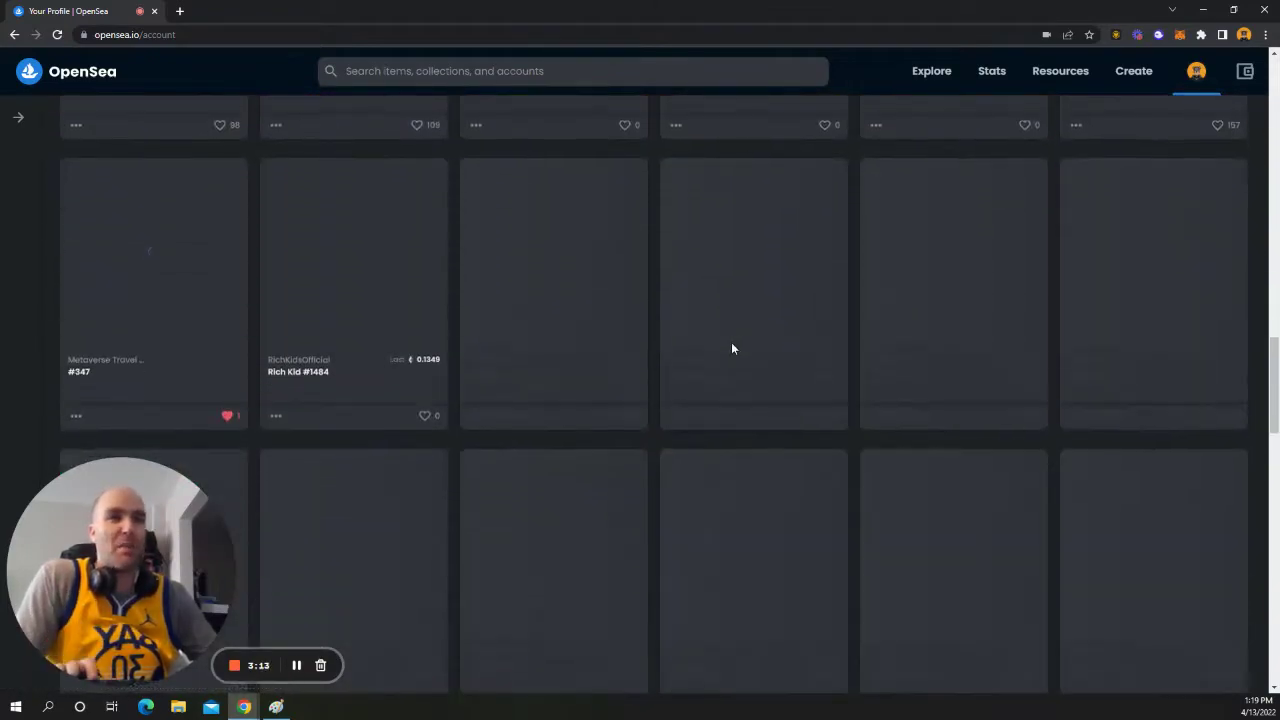
pyautogui.scroll(-2, 735, 345)
pyautogui.scroll(5, 710, 347)
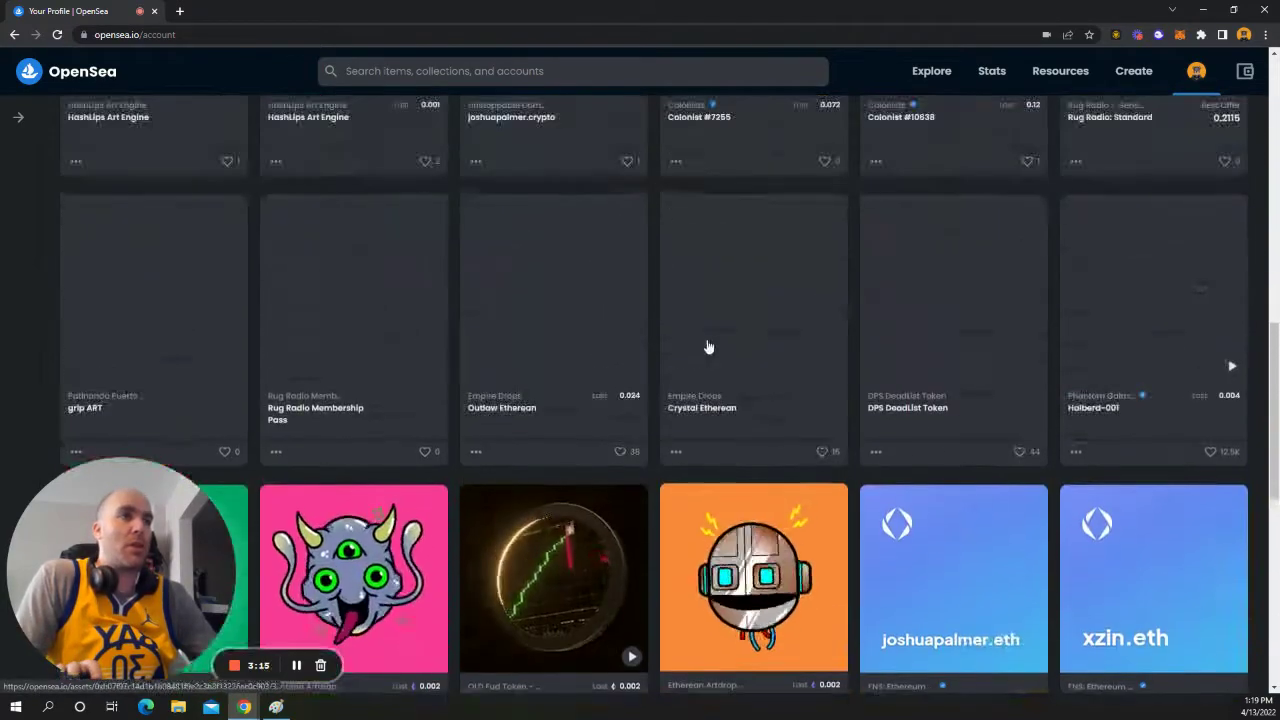
pyautogui.scroll(12, 707, 347)
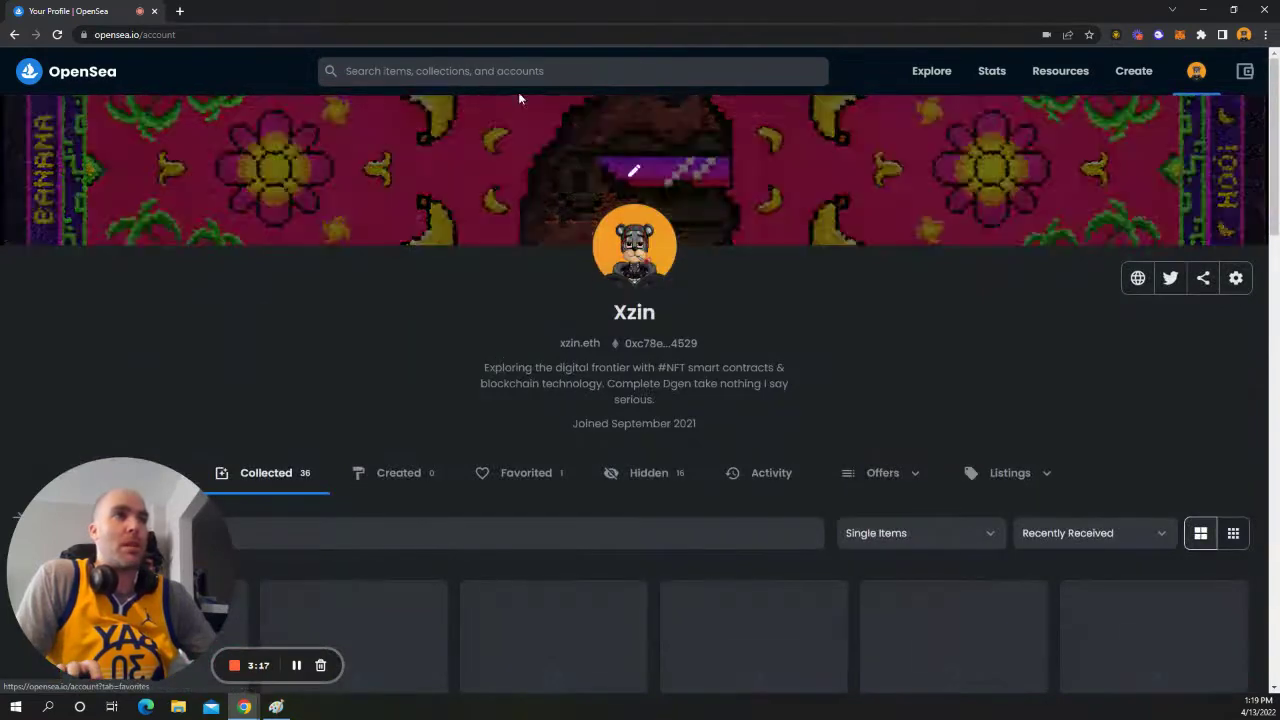
# Search OpenSea for 'xzin_' and open the Xzin_SOL profile, browsing its 42 Pocket Godz NFTs
pyautogui.click(527, 74)
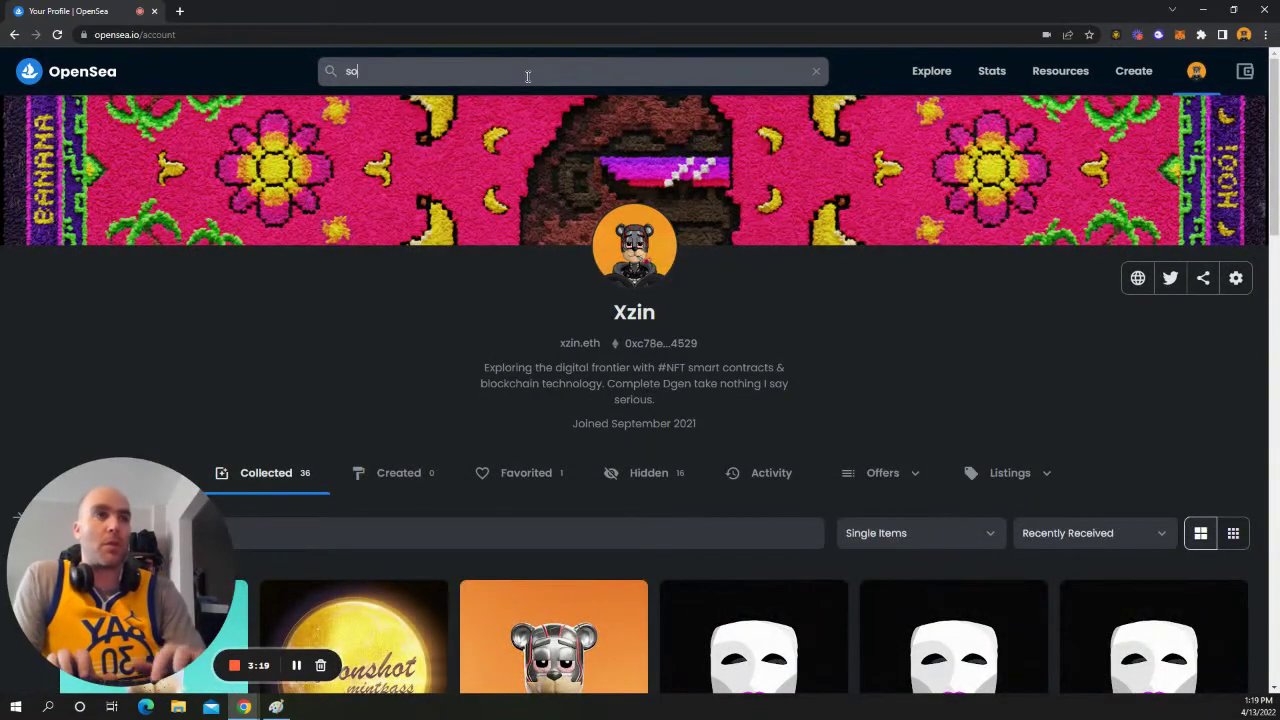
pyautogui.press('BackSpace')
pyautogui.press('BackSpace')
pyautogui.write('xzin_')
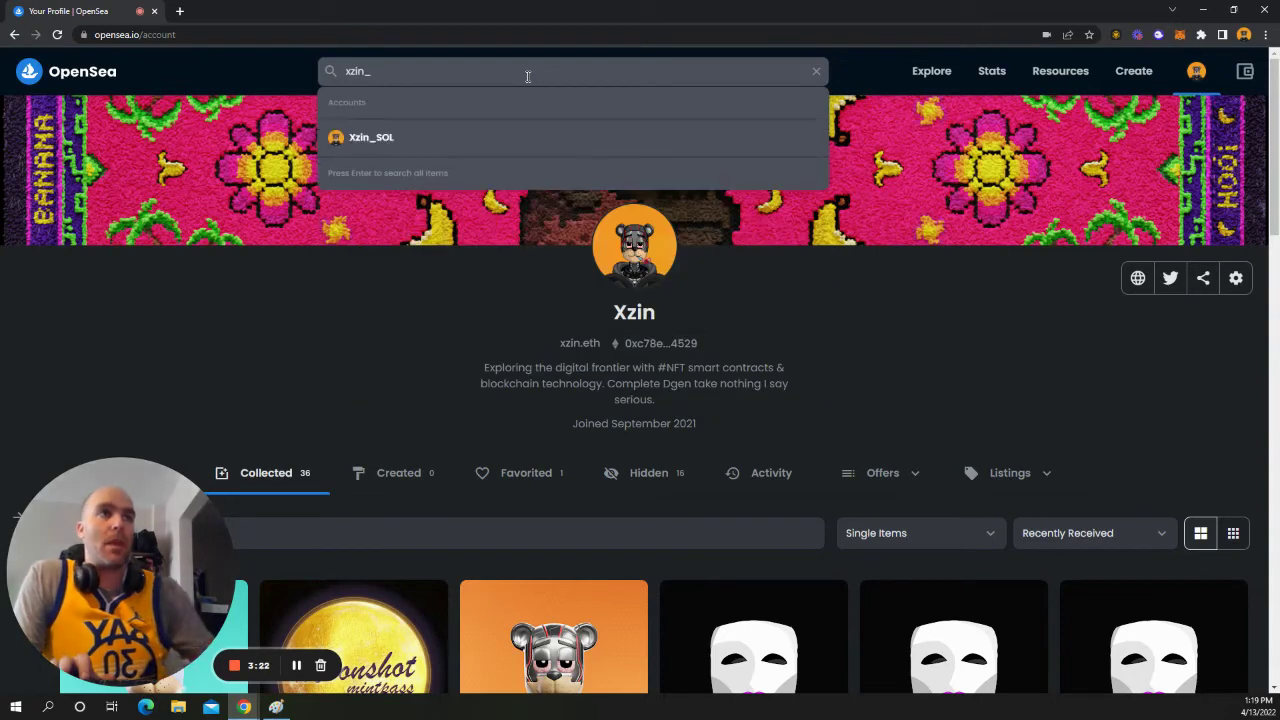
pyautogui.click(425, 146)
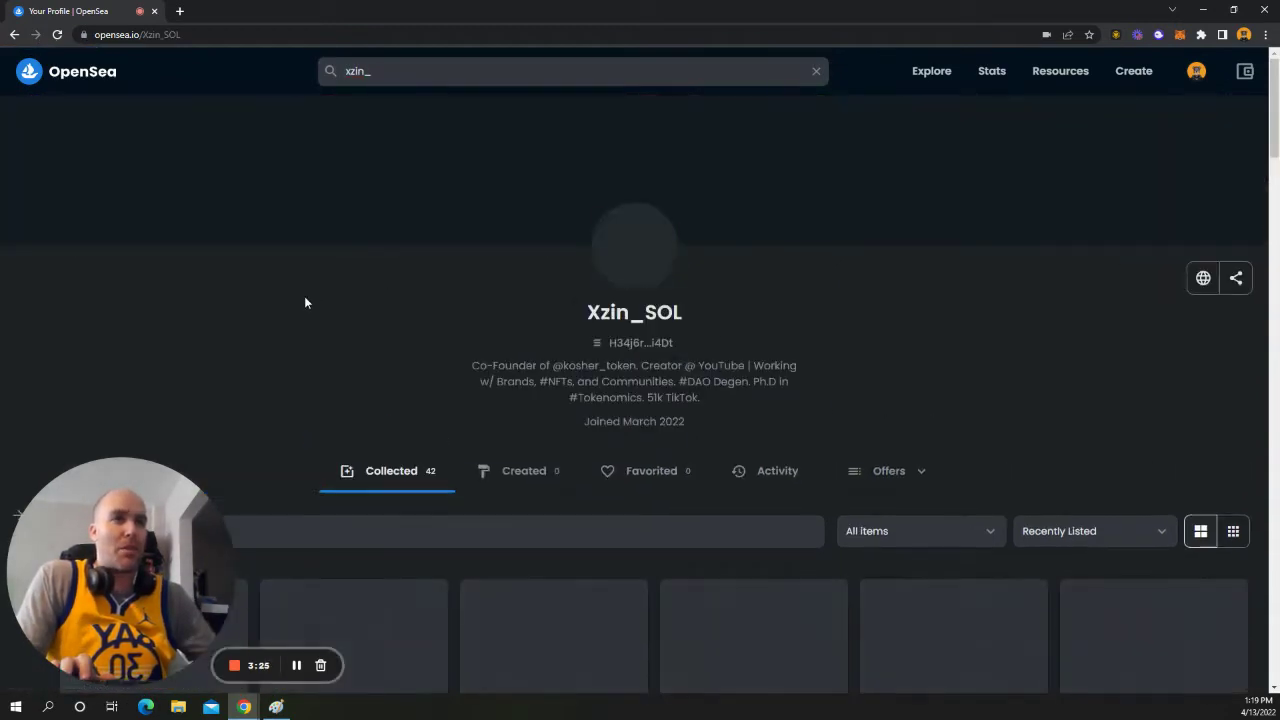
pyautogui.scroll(-2, 424, 376)
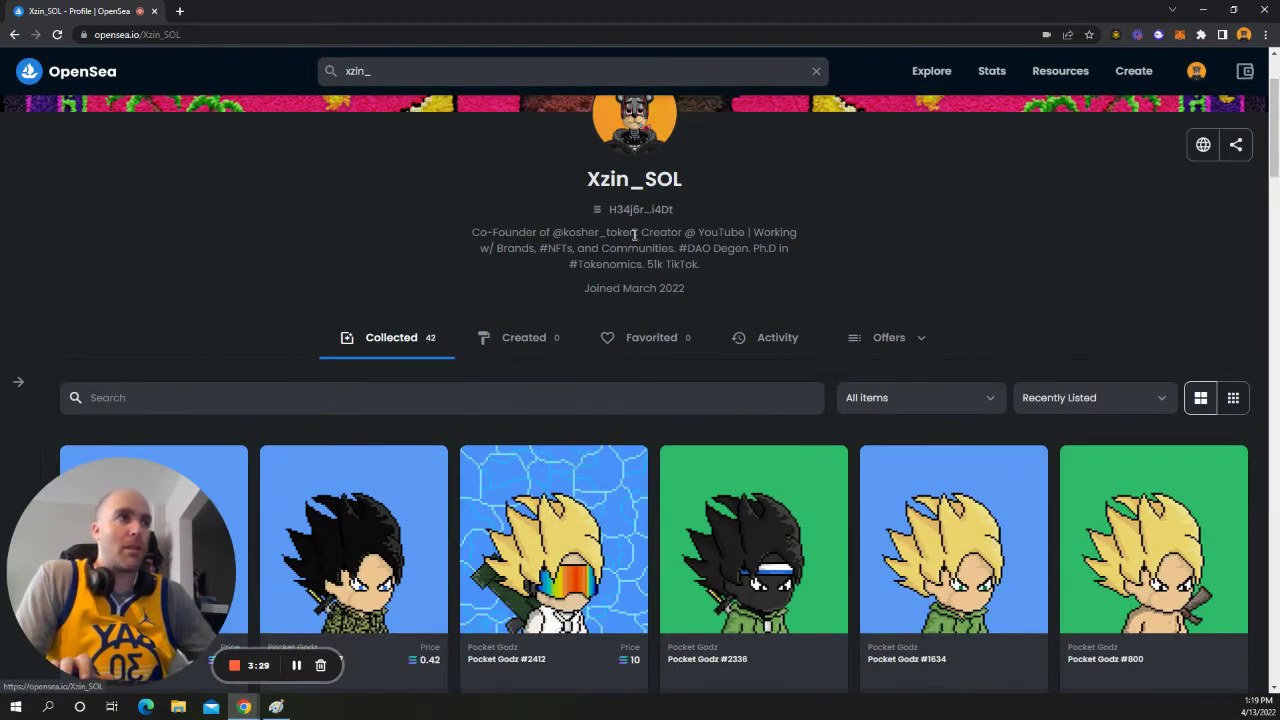
pyautogui.scroll(-6, 425, 344)
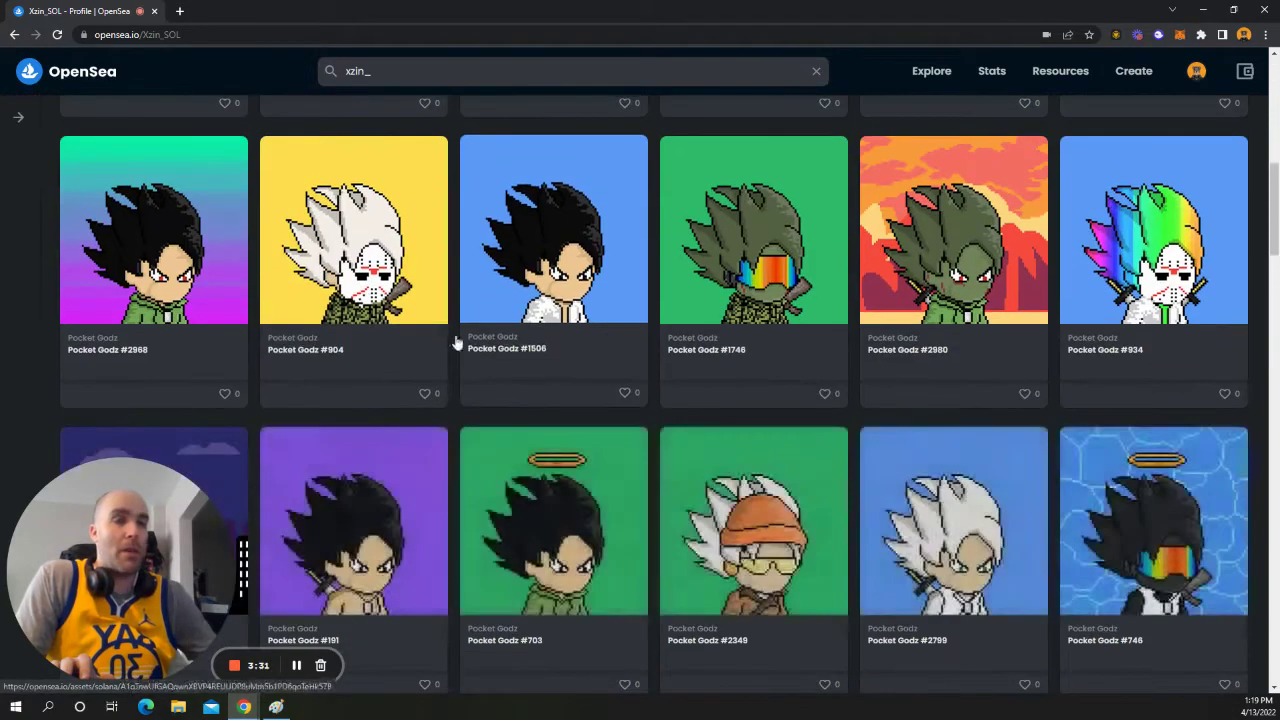
pyautogui.scroll(7, 424, 344)
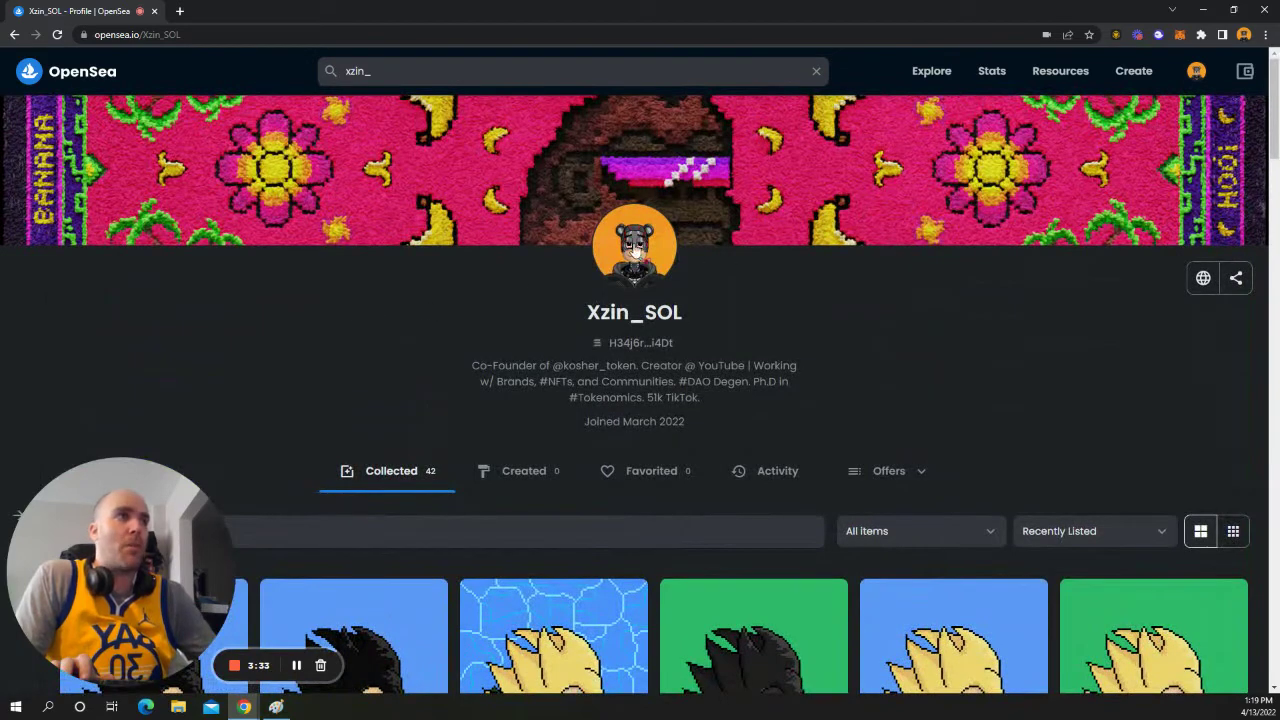
# Return to your Xzin profile and pick the degen image as the new profile picture
pyautogui.moveTo(1220, 88)
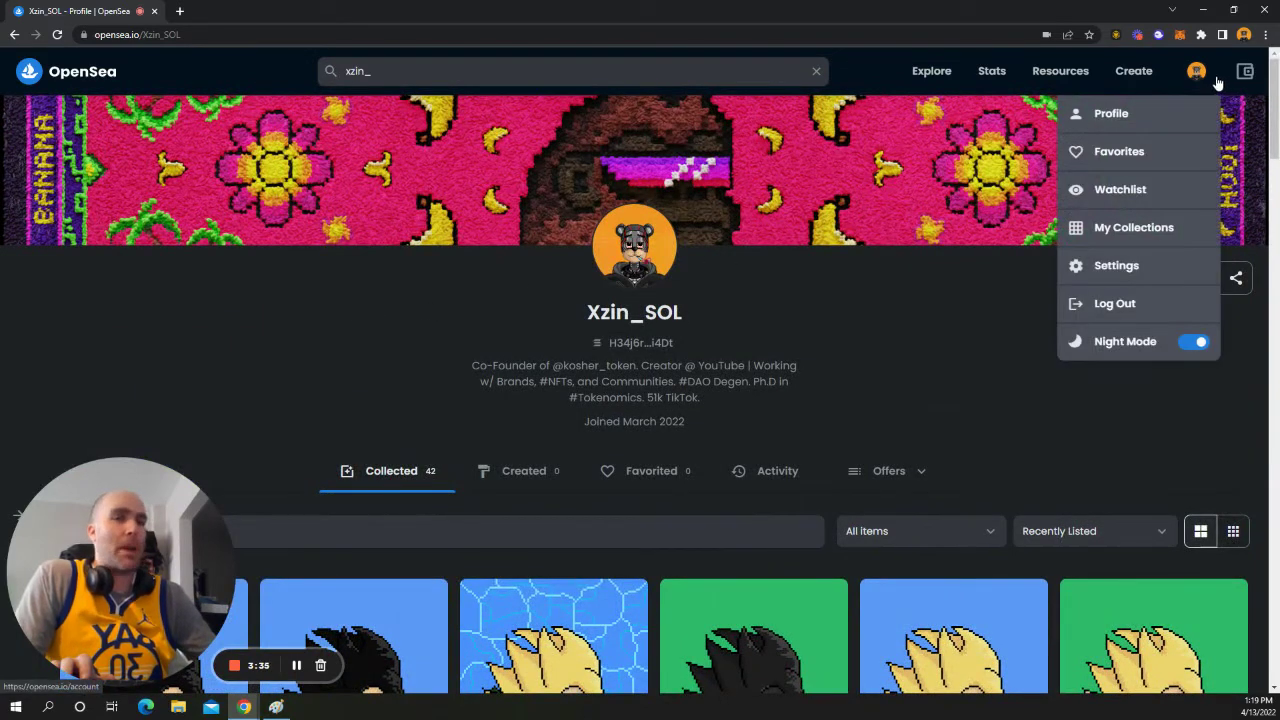
pyautogui.click(1168, 113)
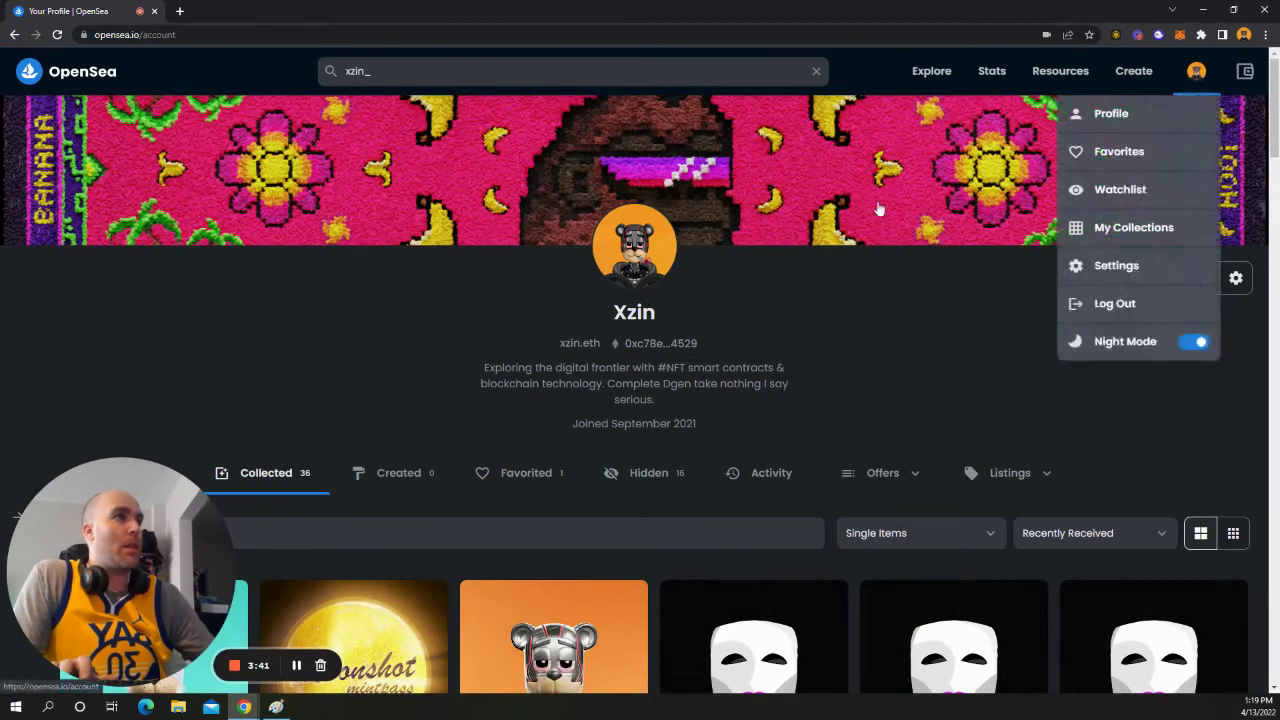
pyautogui.click(640, 245)
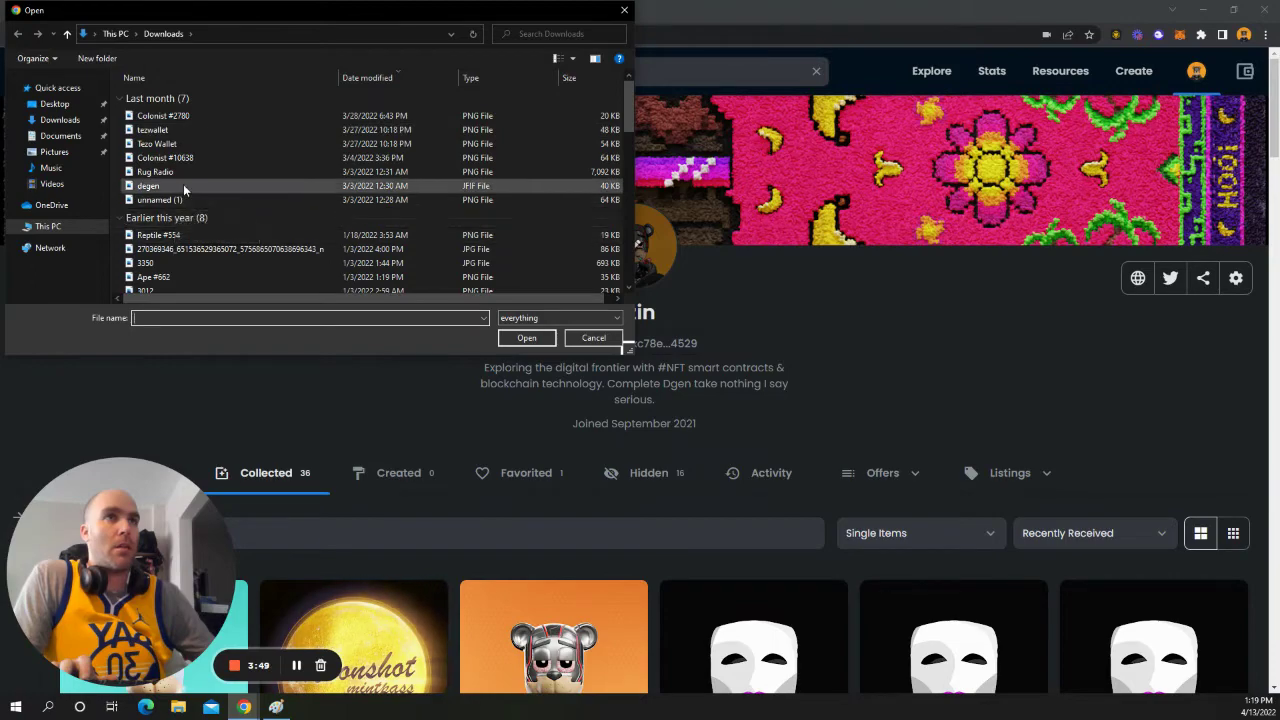
pyautogui.scroll(-2, 184, 190)
pyautogui.scroll(2, 184, 190)
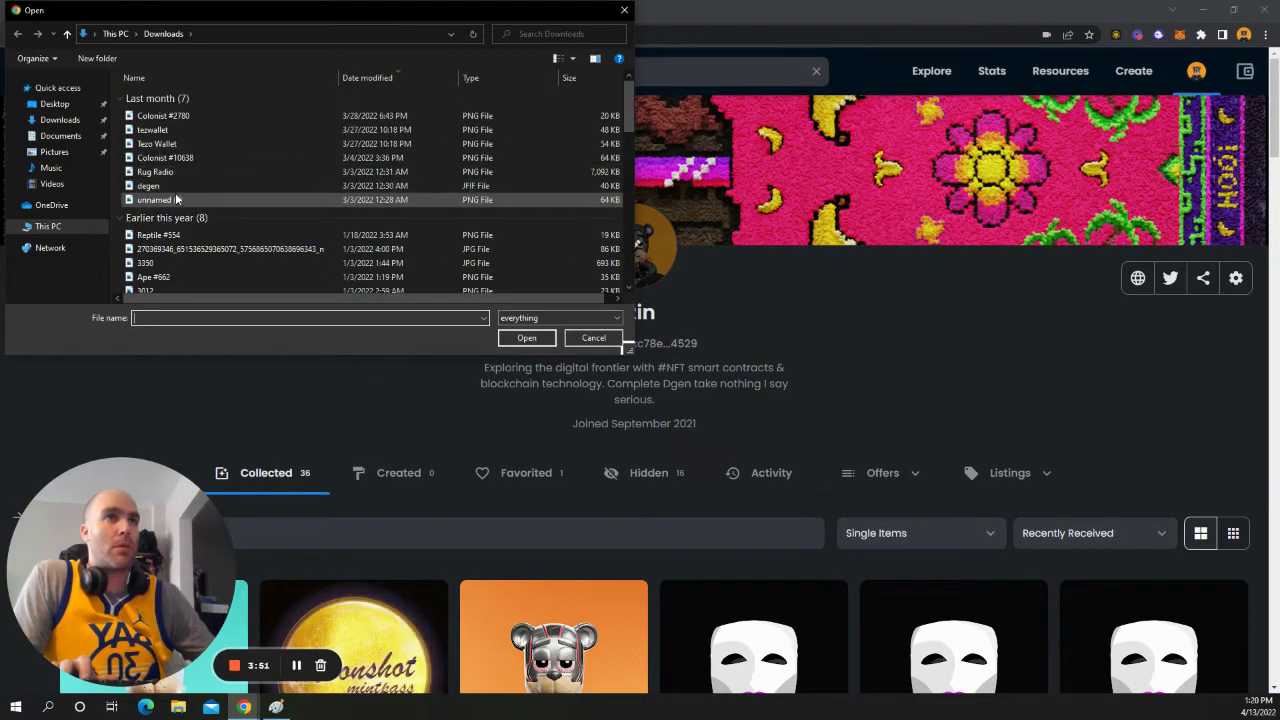
pyautogui.doubleClick(171, 190)
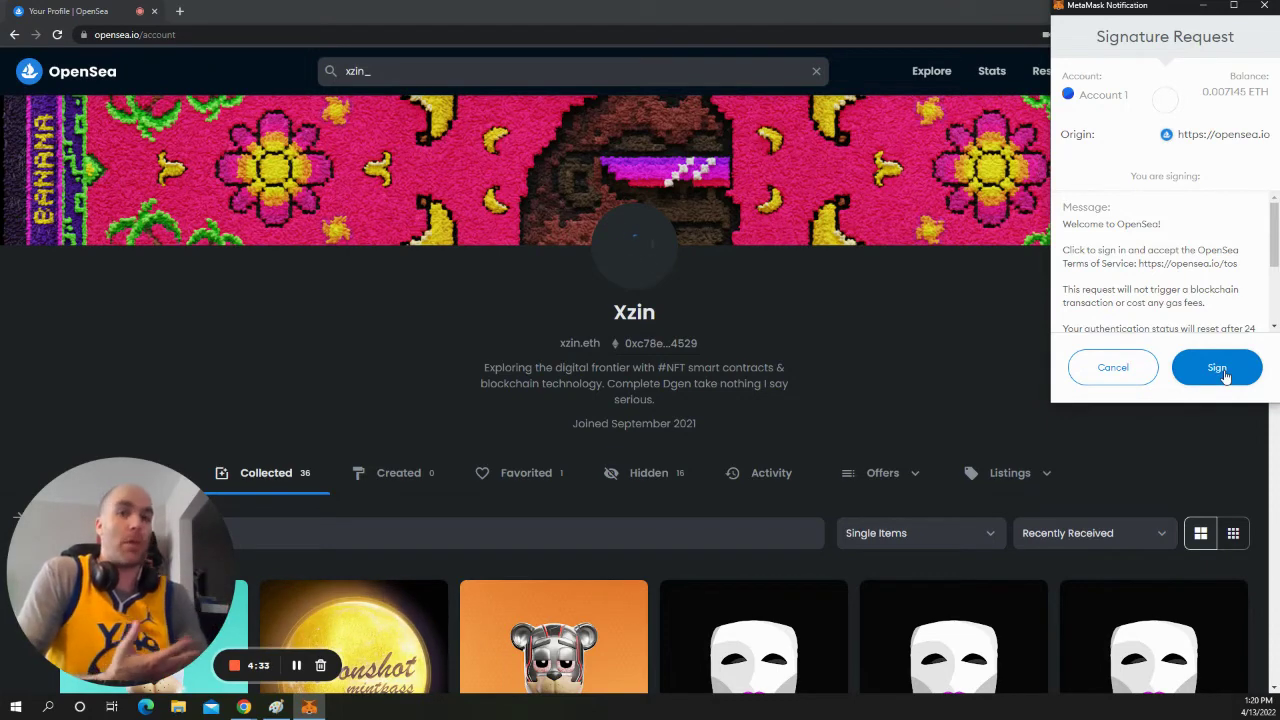
# Select the authentication reset sentence in MetaMask's signature request, then cancel the request
pyautogui.scroll(-1, 1110, 285)
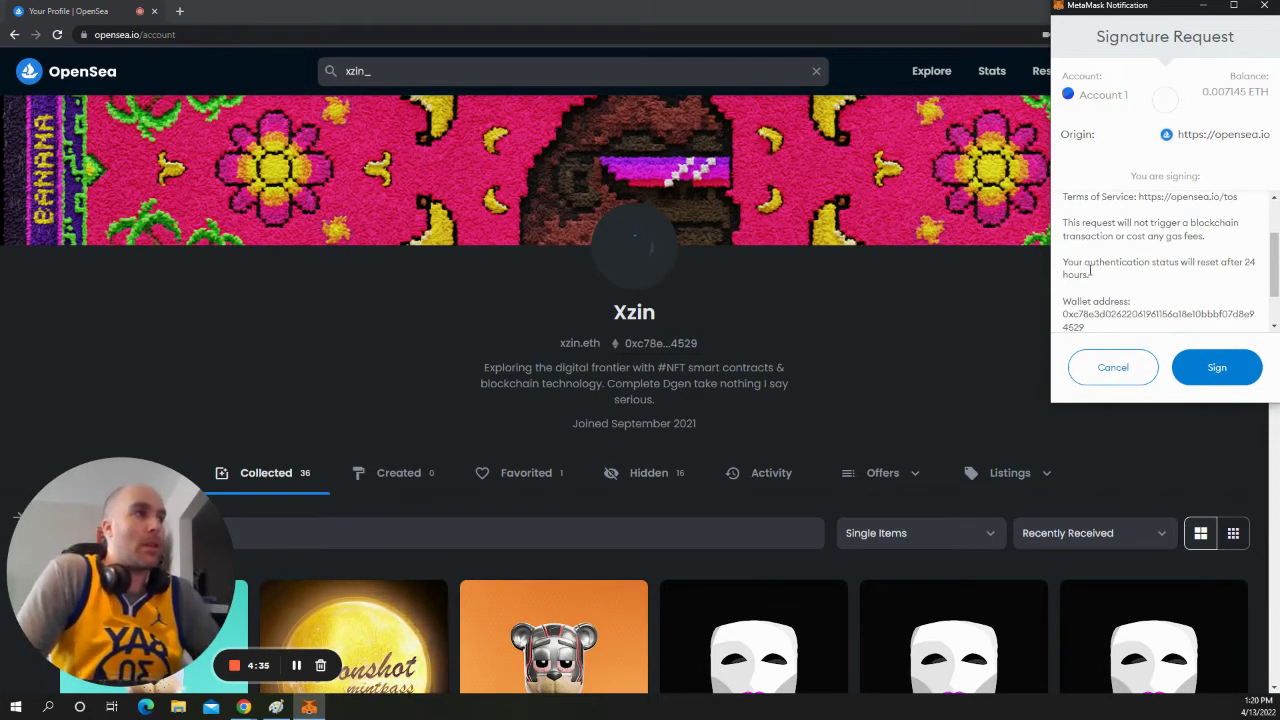
pyautogui.tripleClick(1090, 270)
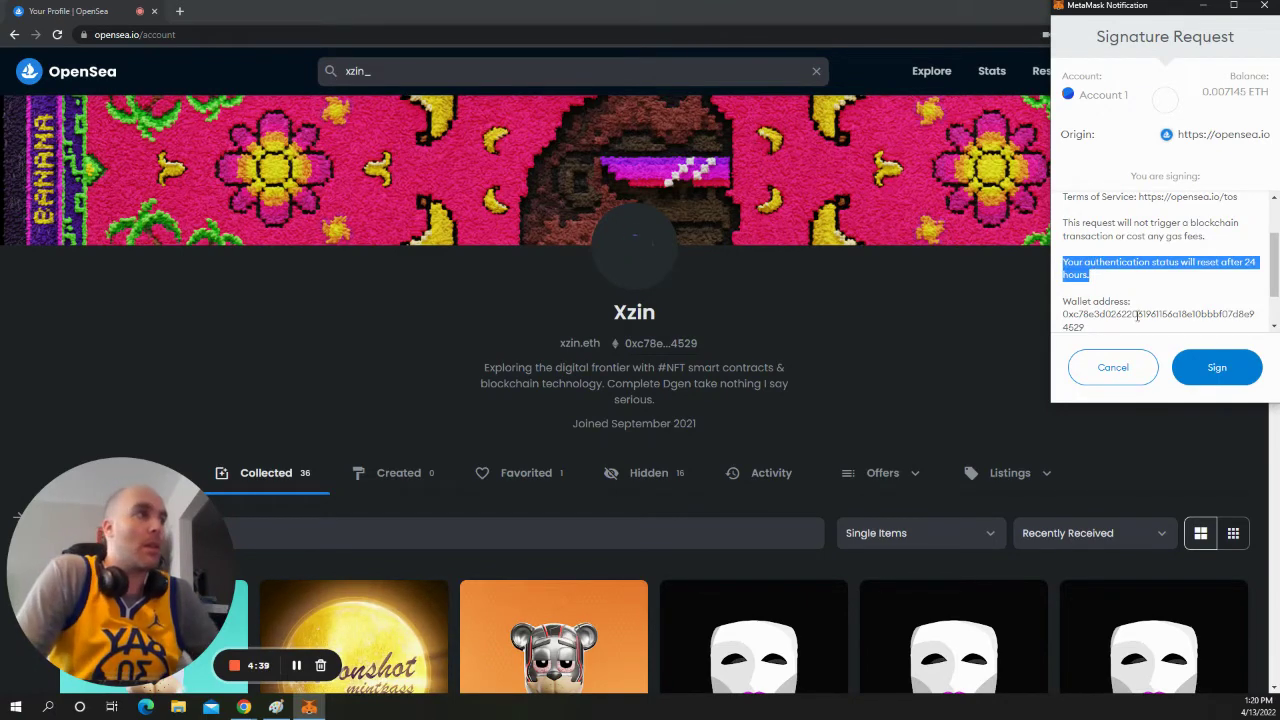
pyautogui.click(1113, 368)
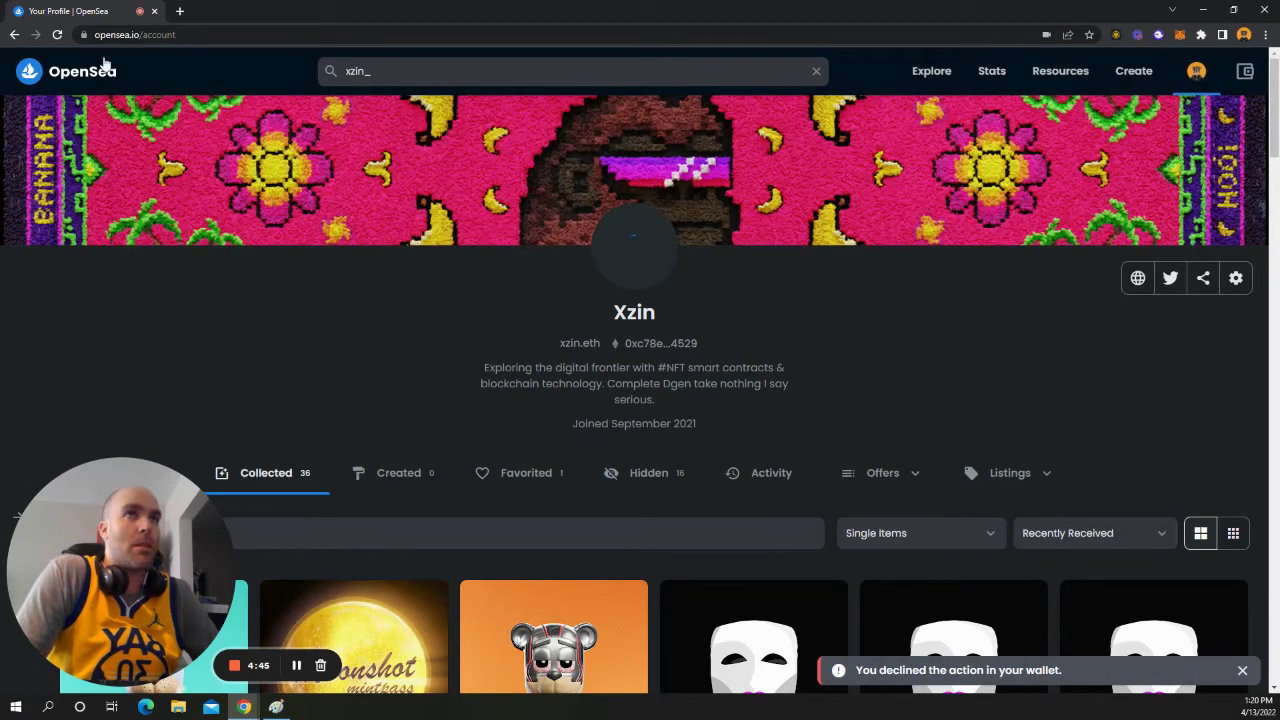
# Reload the Xzin profile, dismiss the banner file picker unchanged, and briefly select the bio text
pyautogui.click(57, 34)
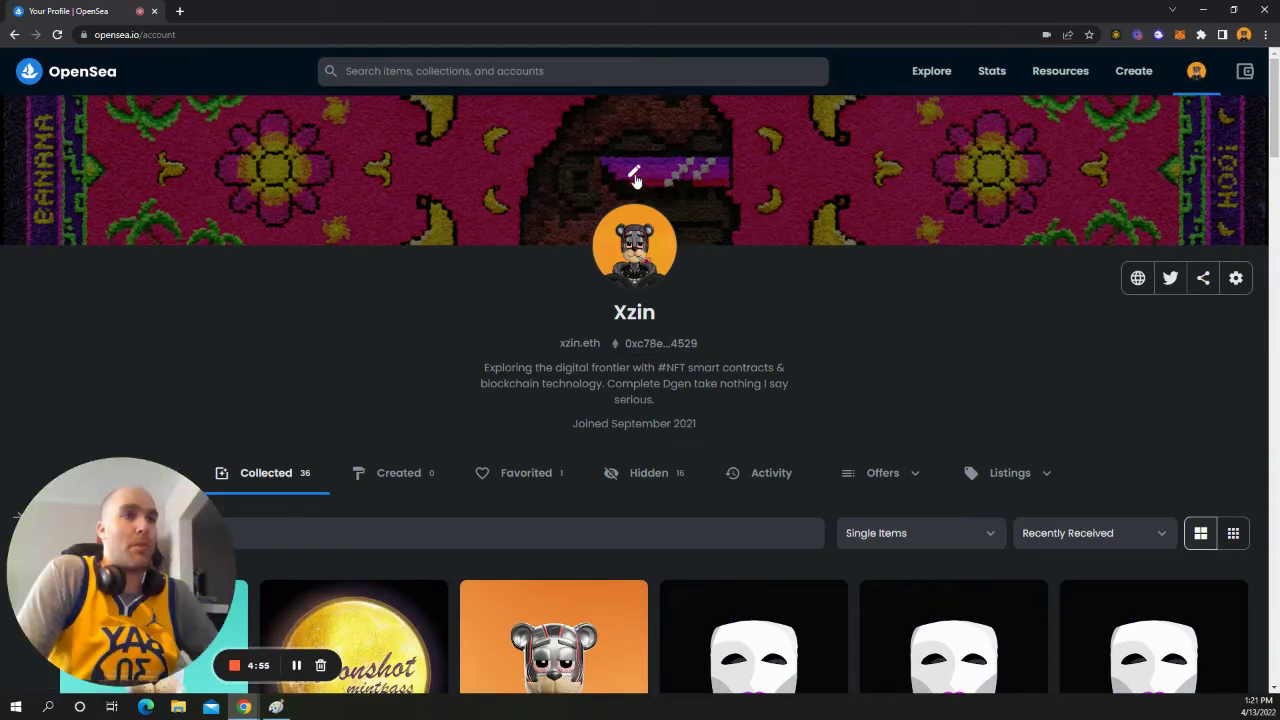
pyautogui.click(636, 175)
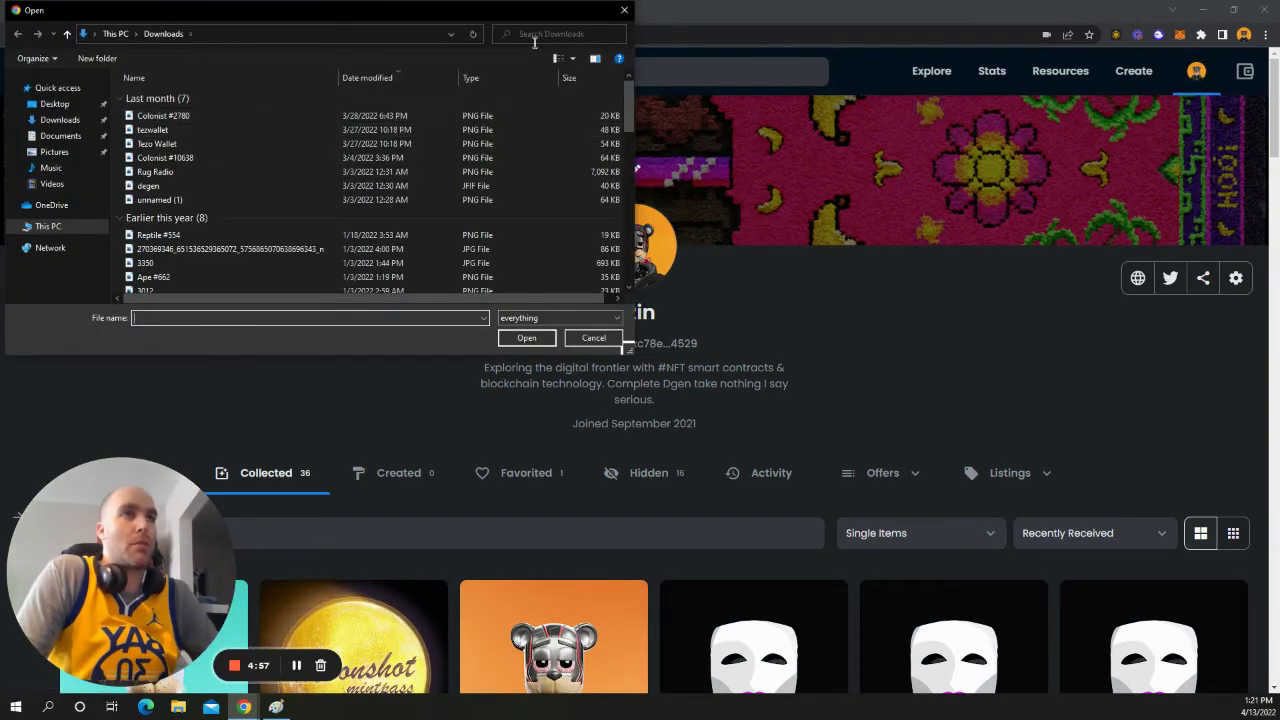
pyautogui.click(624, 9)
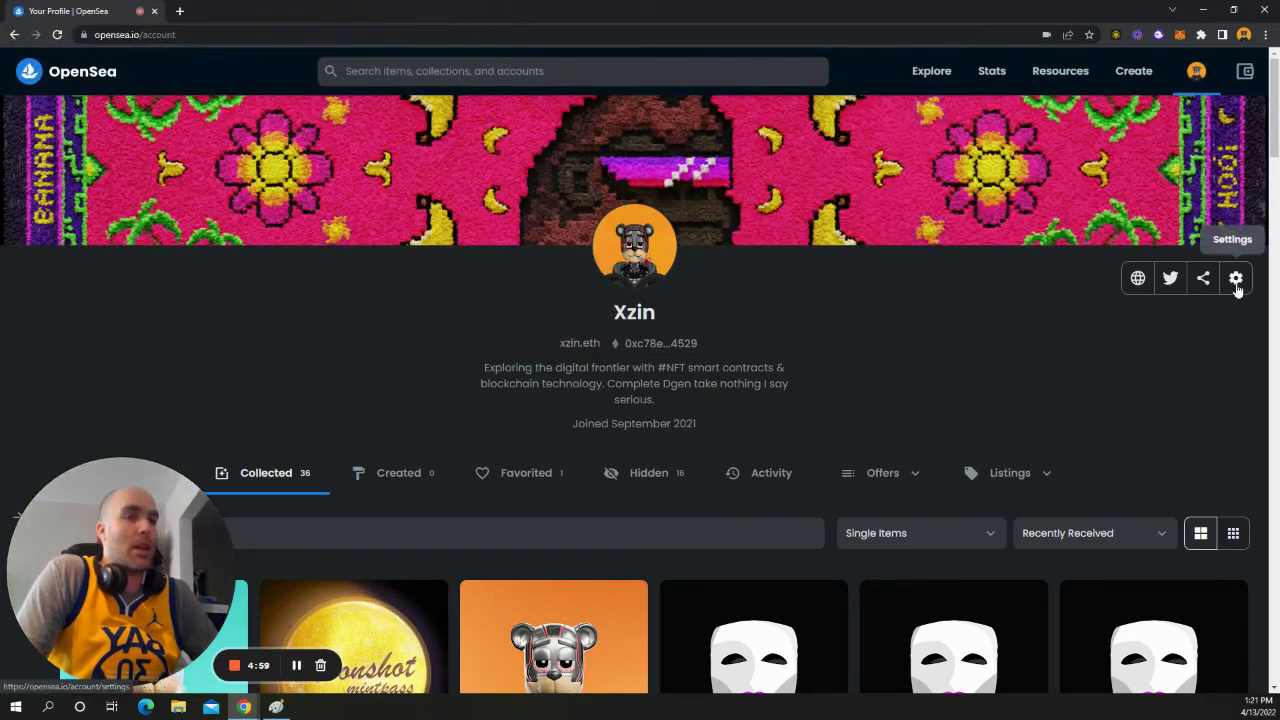
pyautogui.moveTo(657, 401); pyautogui.dragTo(563, 367)
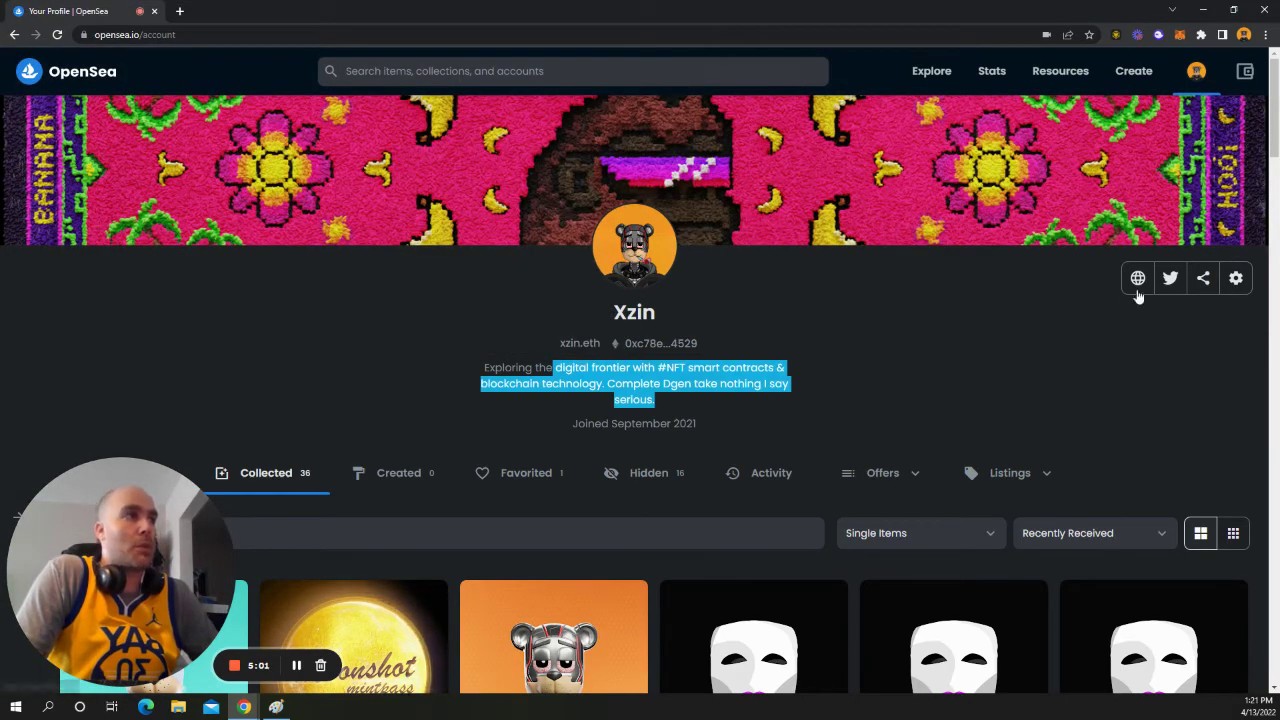
pyautogui.click(914, 364)
# Open Profile Settings by approving the wallet signature, then focus the Xzin username field
pyautogui.click(1236, 278)
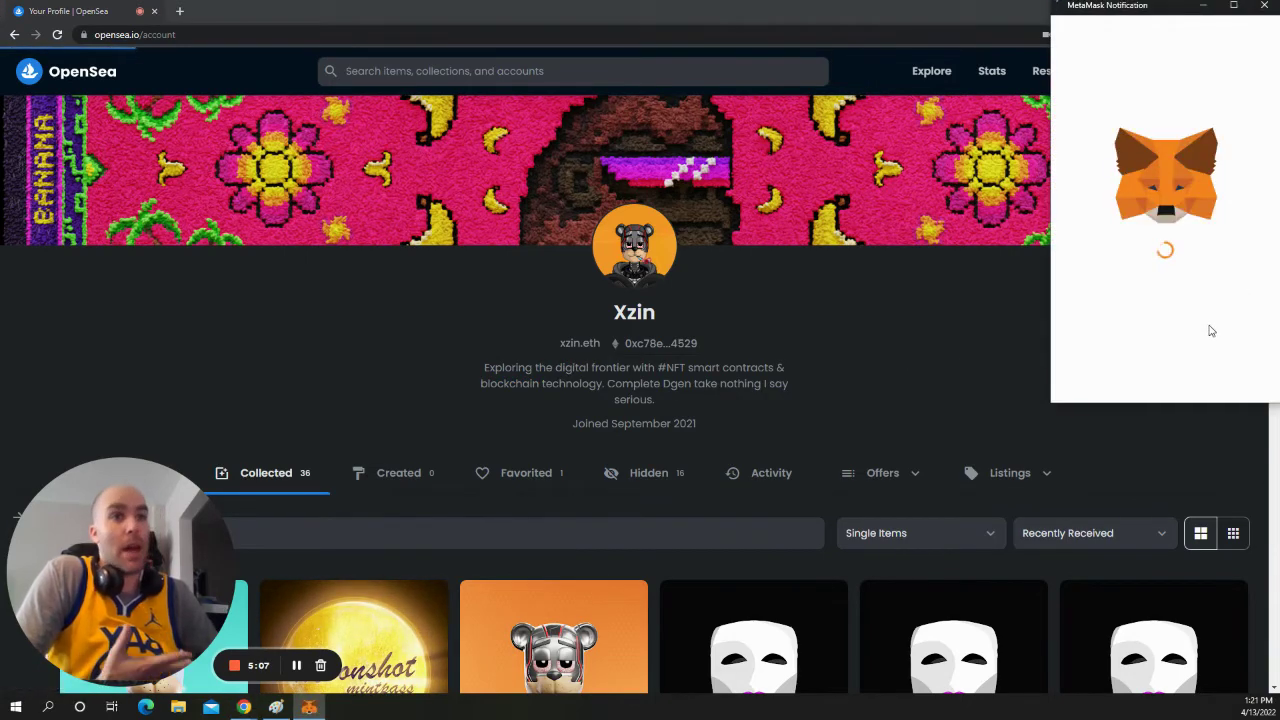
pyautogui.click(1234, 377)
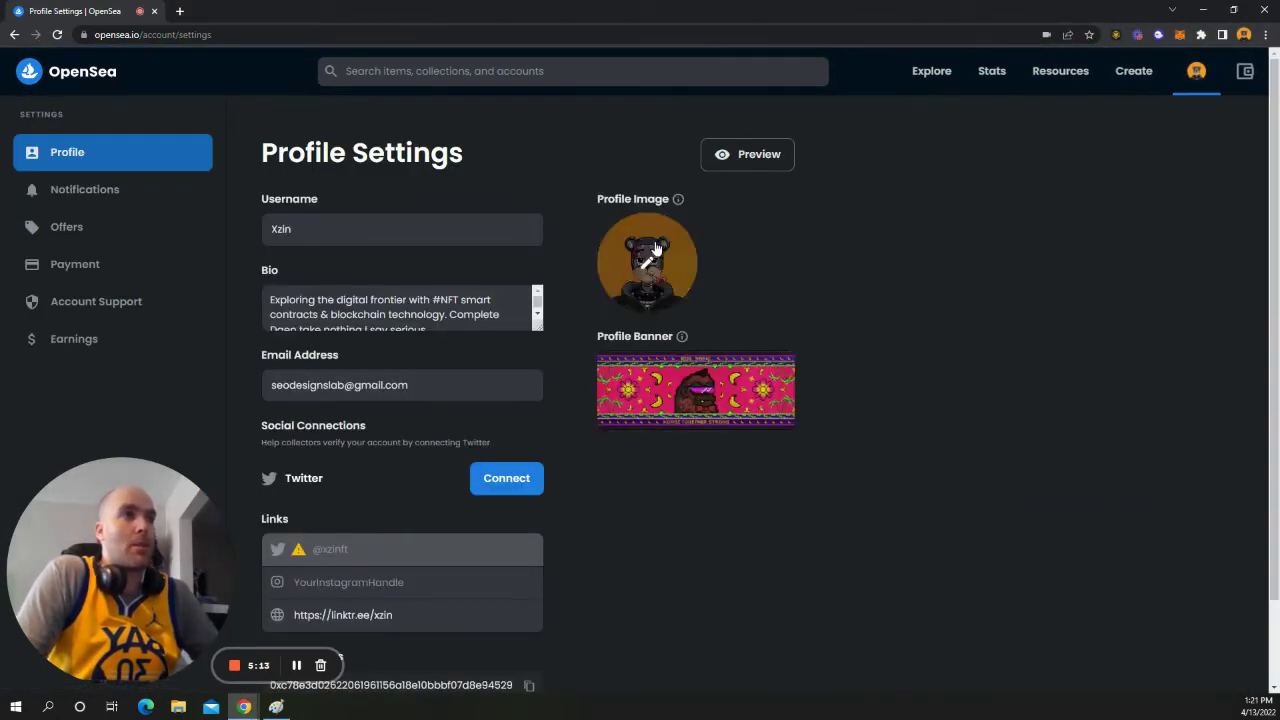
pyautogui.scroll(-1, 463, 311)
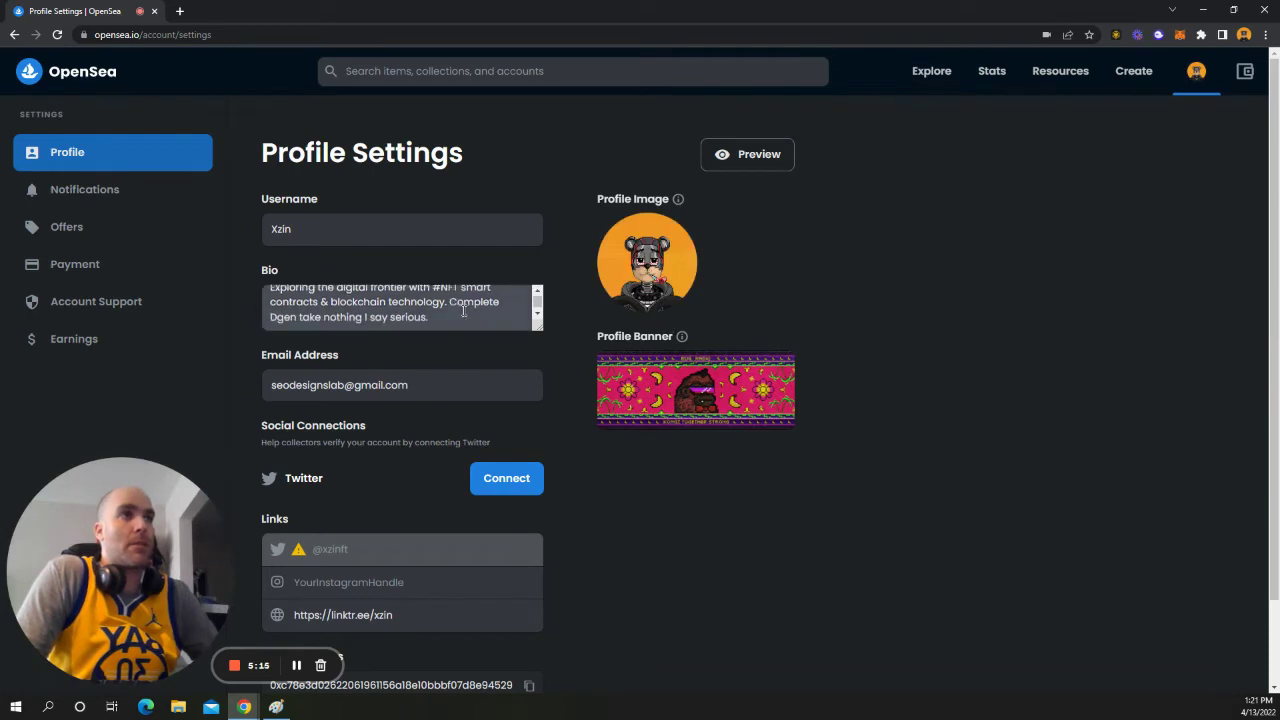
pyautogui.click(318, 236)
pyautogui.click(246, 283)
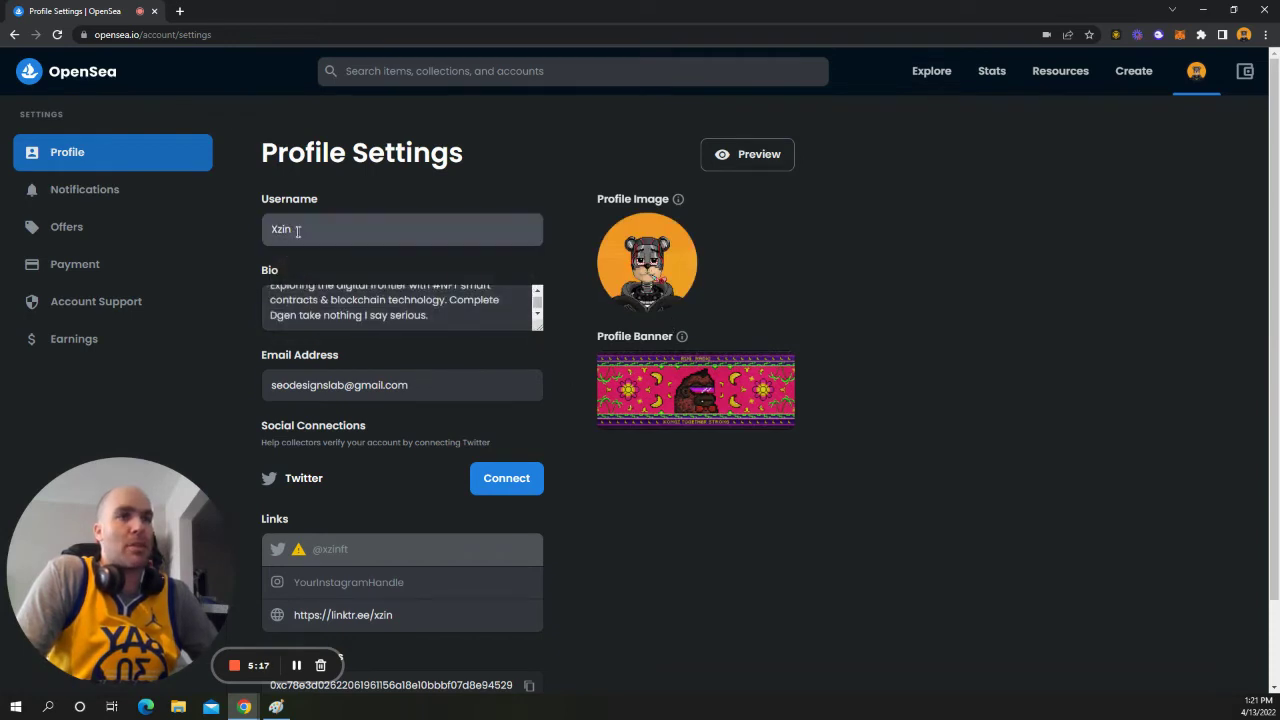
# Change the address from 'account/settings' to 'xzin', load it, and select the whole bio
pyautogui.moveTo(212, 35); pyautogui.dragTo(146, 36)
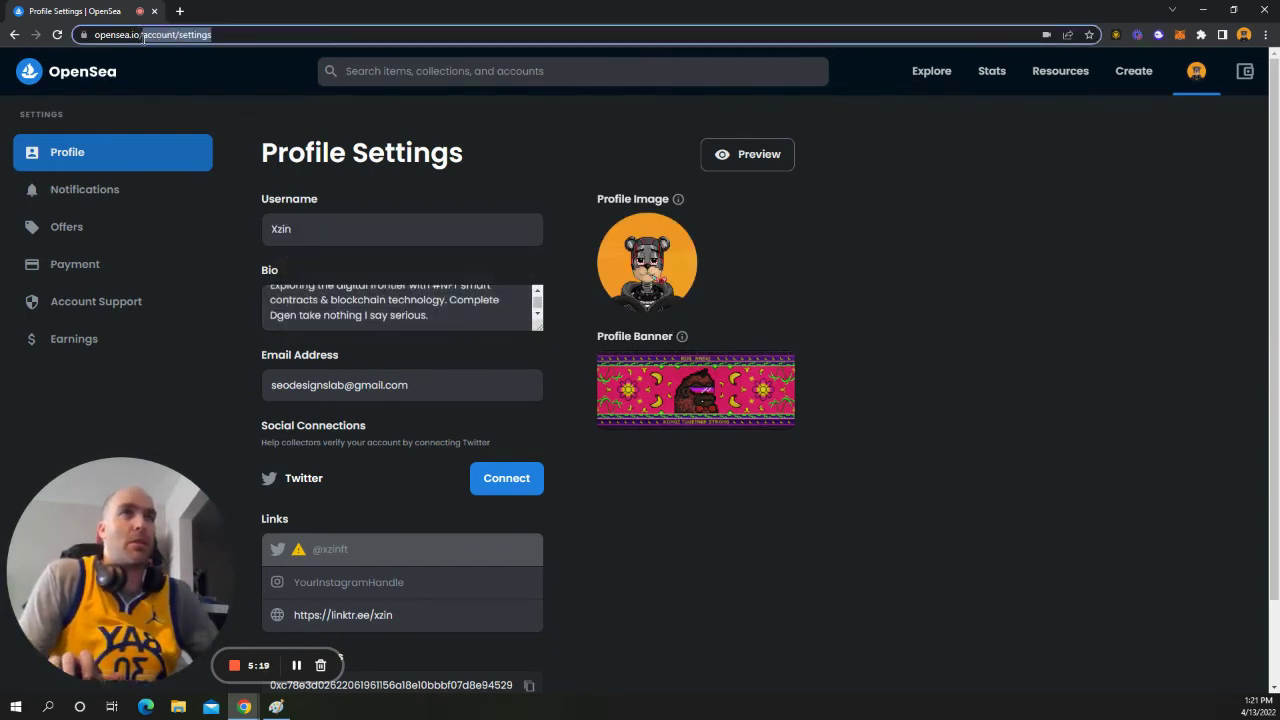
pyautogui.write('xzin')
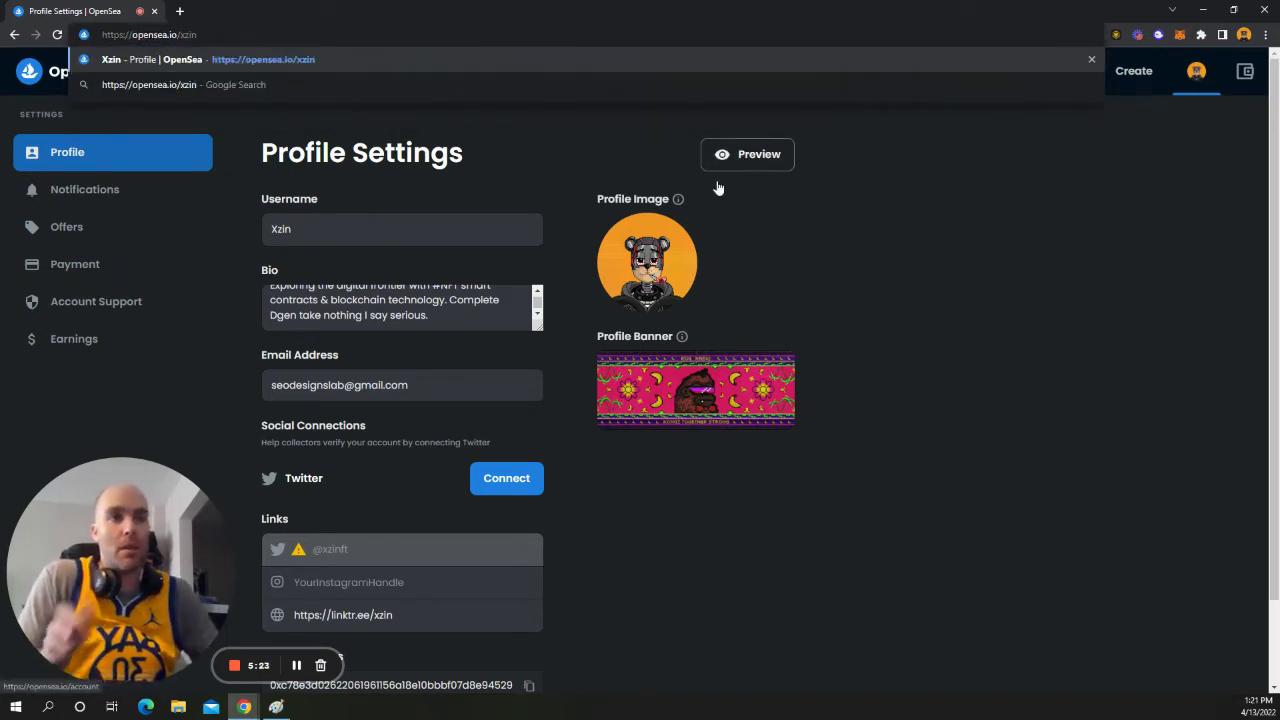
pyautogui.press('Return')
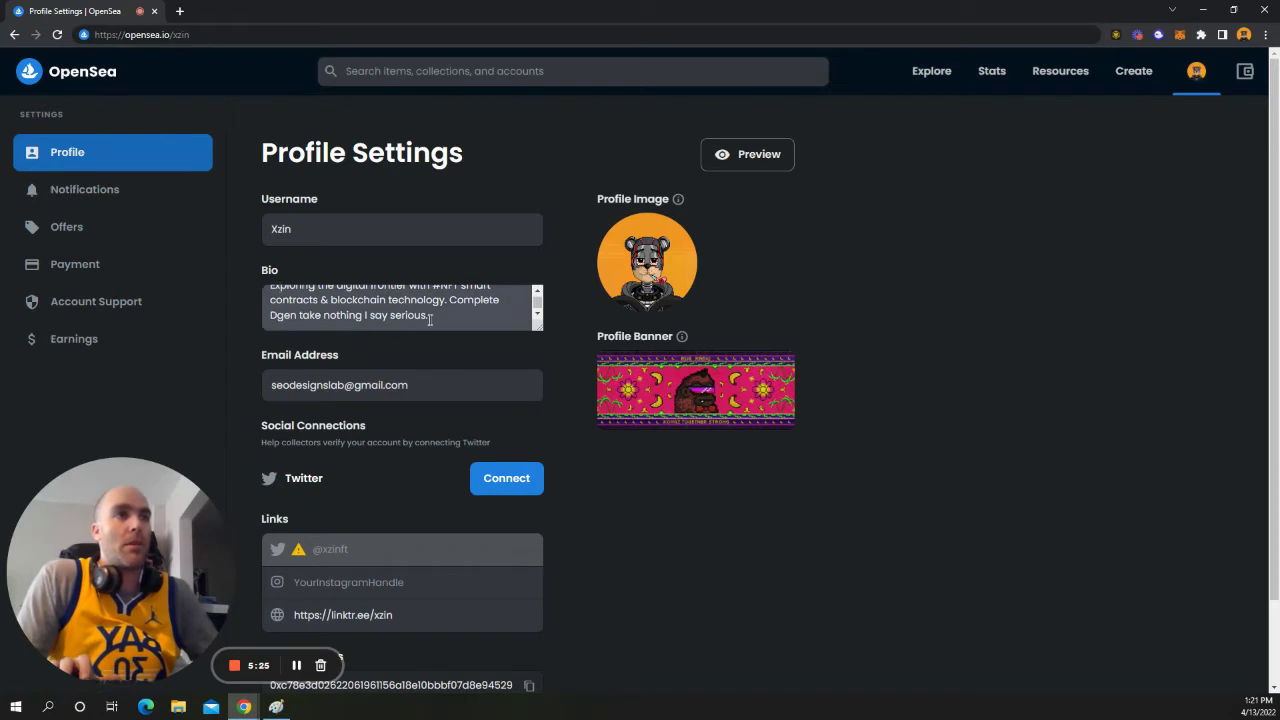
pyautogui.moveTo(433, 319); pyautogui.dragTo(223, 293)
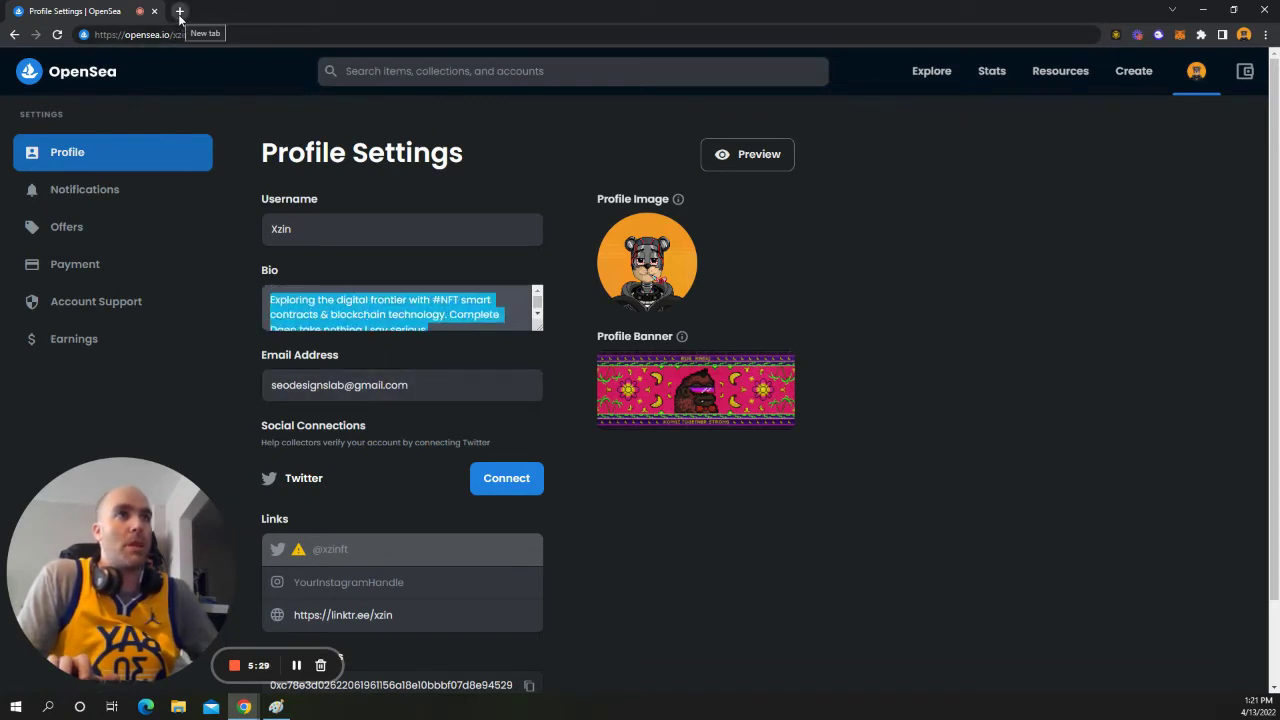
# Load twitter.com/xzinft in a new browser tab
pyautogui.click(180, 11)
pyautogui.write('twitter')
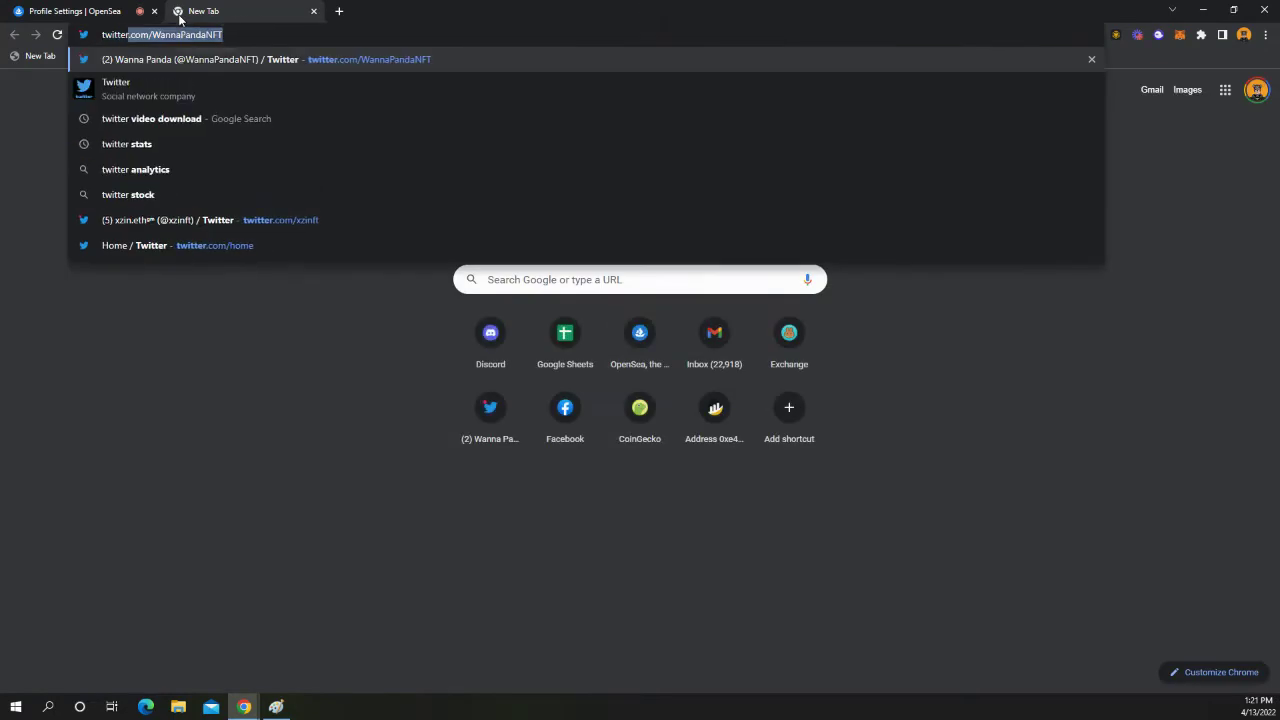
pyautogui.press('Right')
pyautogui.press('BackSpace')
pyautogui.press('BackSpace')
pyautogui.press('BackSpace')
pyautogui.press('BackSpace')
pyautogui.press('BackSpace')
pyautogui.press('BackSpace')
pyautogui.press('BackSpace')
pyautogui.press('BackSpace')
pyautogui.press('BackSpace')
pyautogui.press('BackSpace')
pyautogui.press('BackSpace')
pyautogui.press('BackSpace')
pyautogui.press('BackSpace')
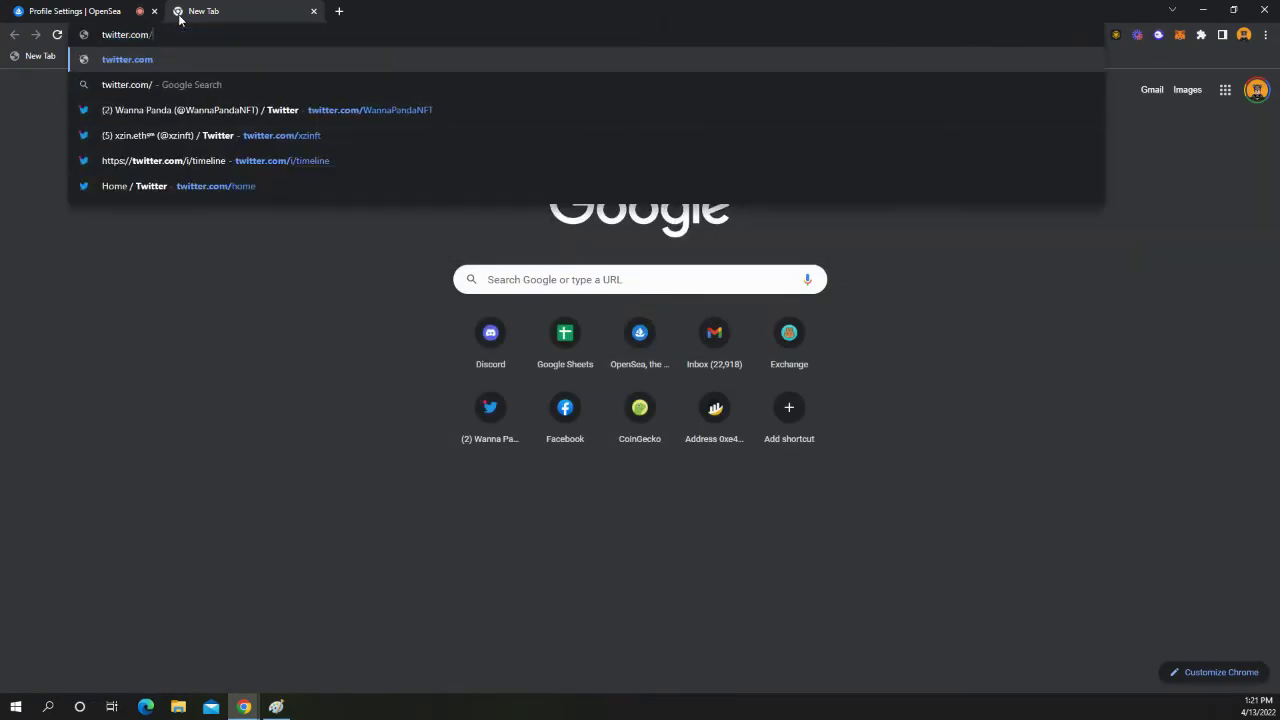
pyautogui.write('xzinft')
pyautogui.press('Return')
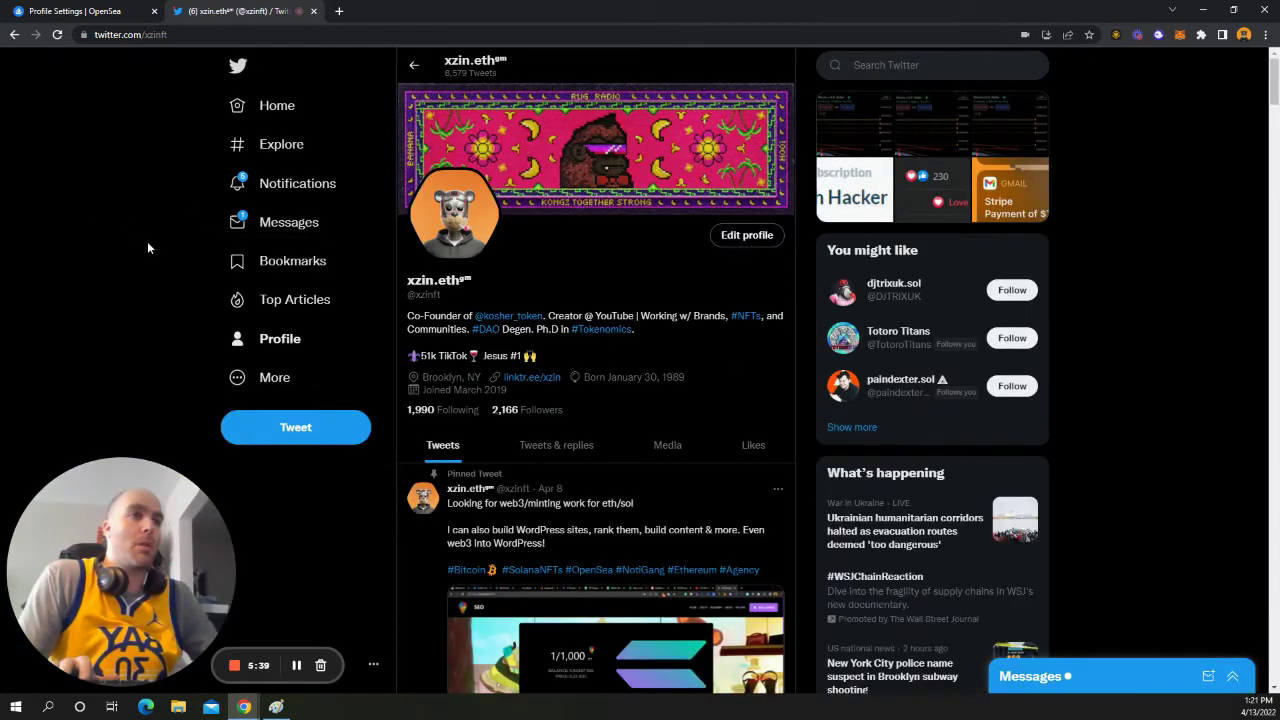
pyautogui.scroll(-3, 248, 242)
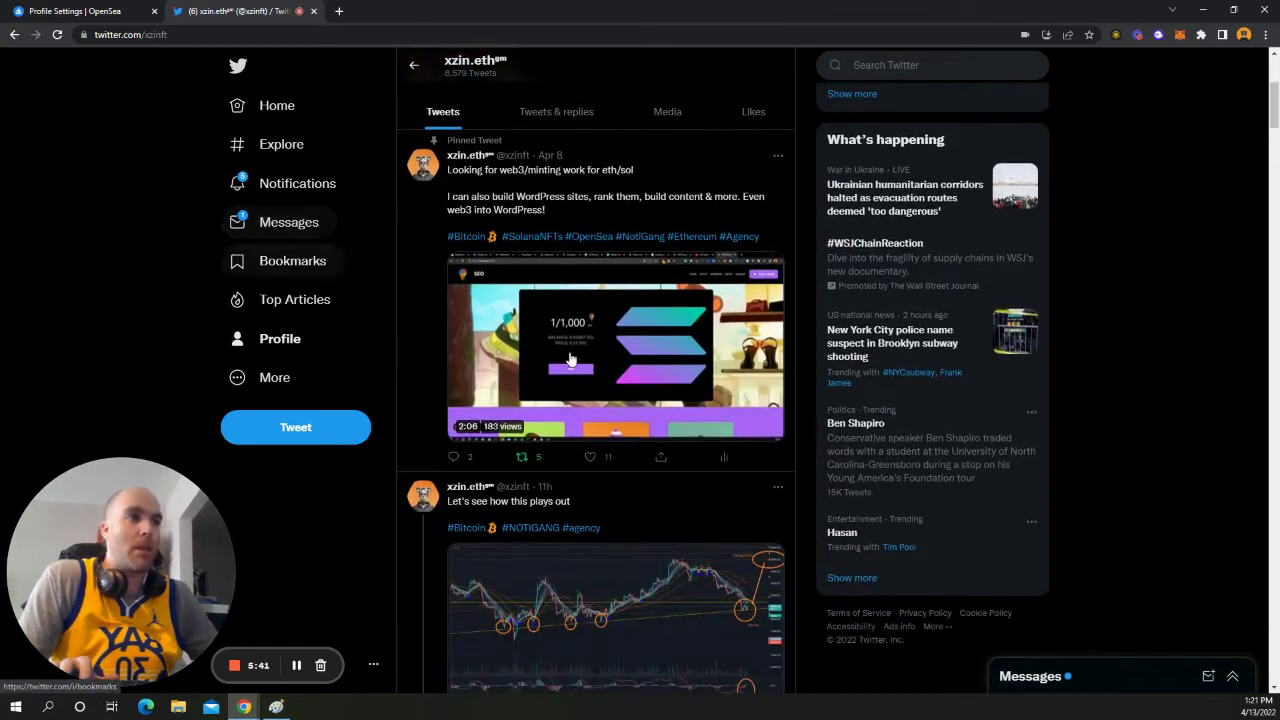
pyautogui.click(523, 407)
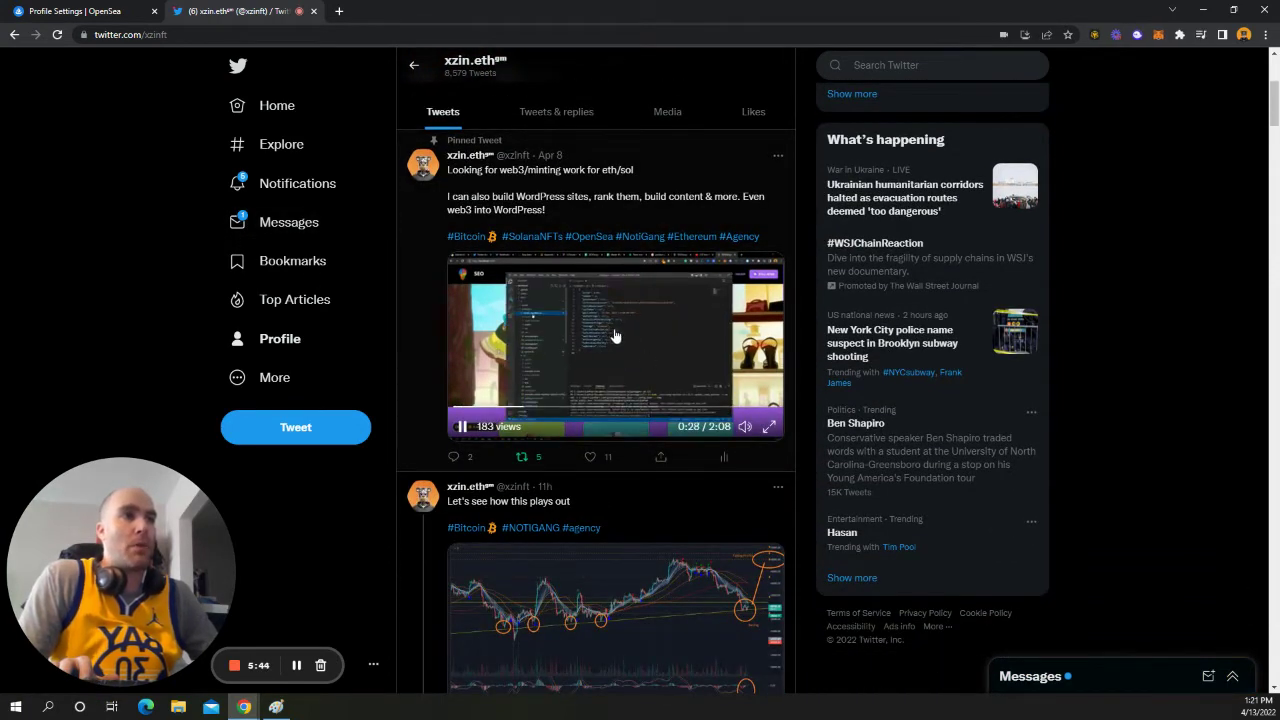
pyautogui.scroll(-2, 586, 341)
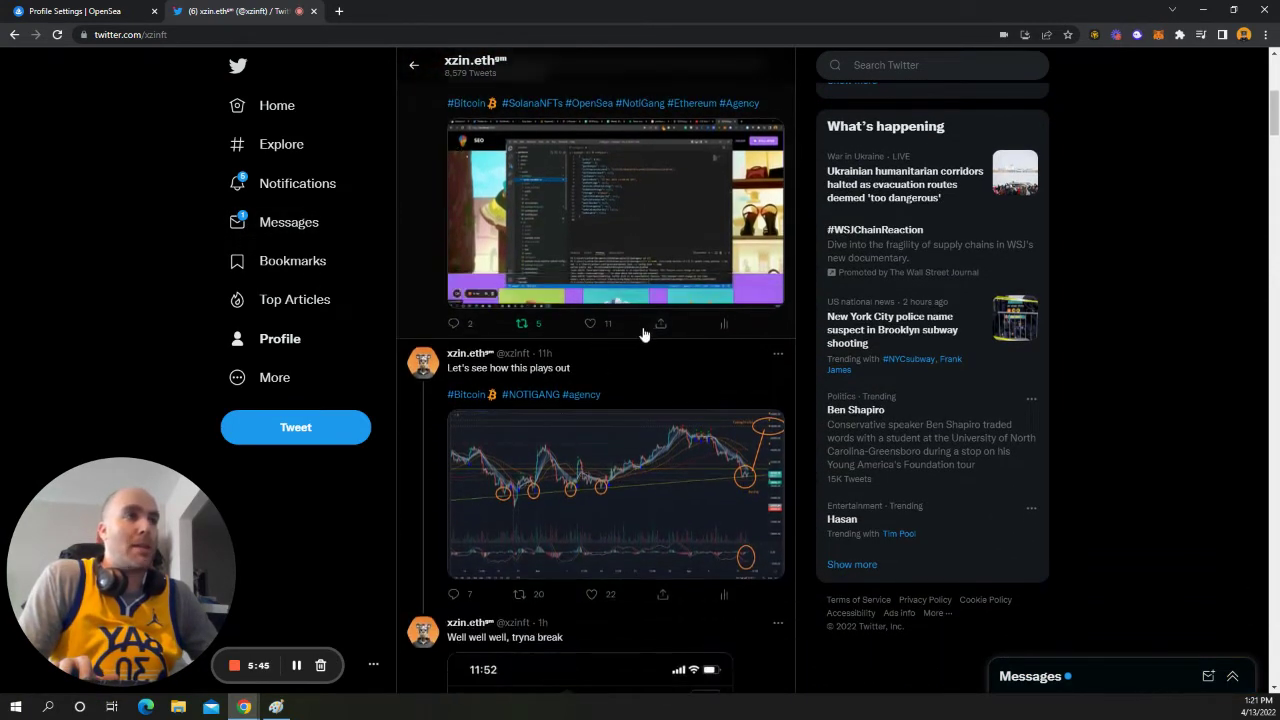
pyautogui.scroll(1, 643, 334)
pyautogui.scroll(-1, 666, 347)
pyautogui.scroll(4, 600, 350)
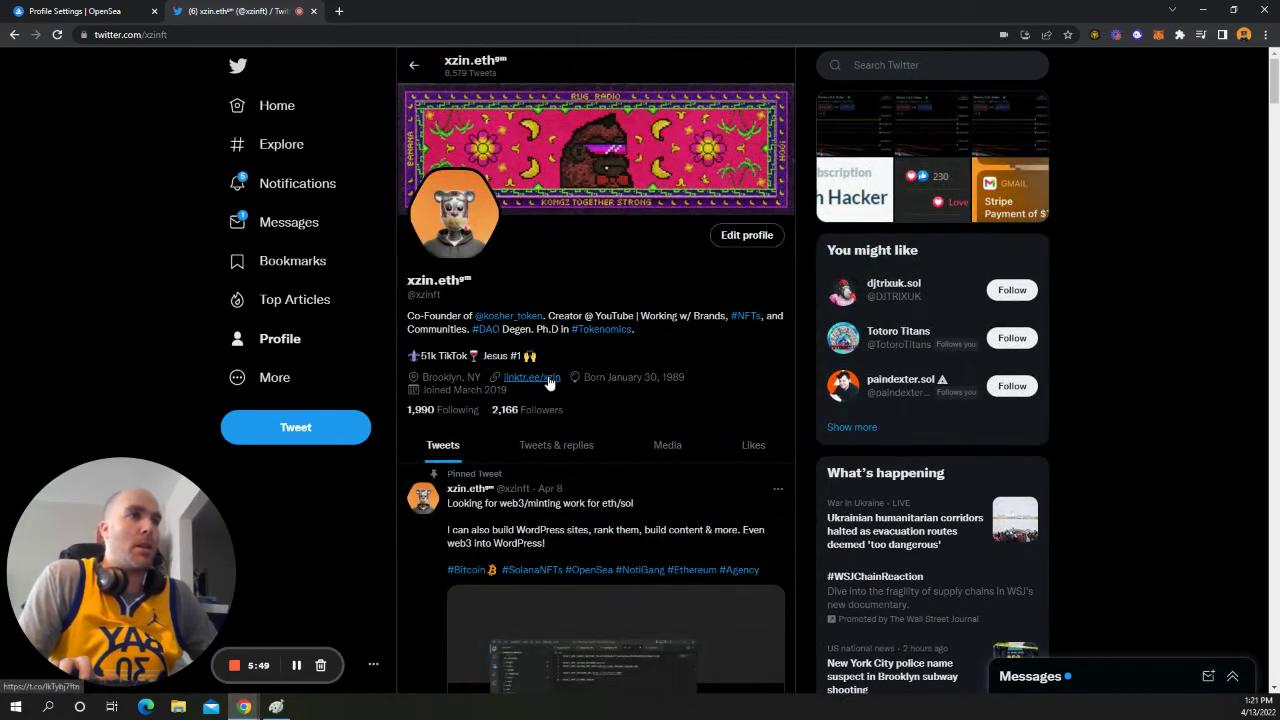
pyautogui.moveTo(546, 362); pyautogui.dragTo(409, 317)
# Paste the Twitter bio into OpenSea's Bio field, removing the emoji before '51k TikTok'
pyautogui.click(102, 14)
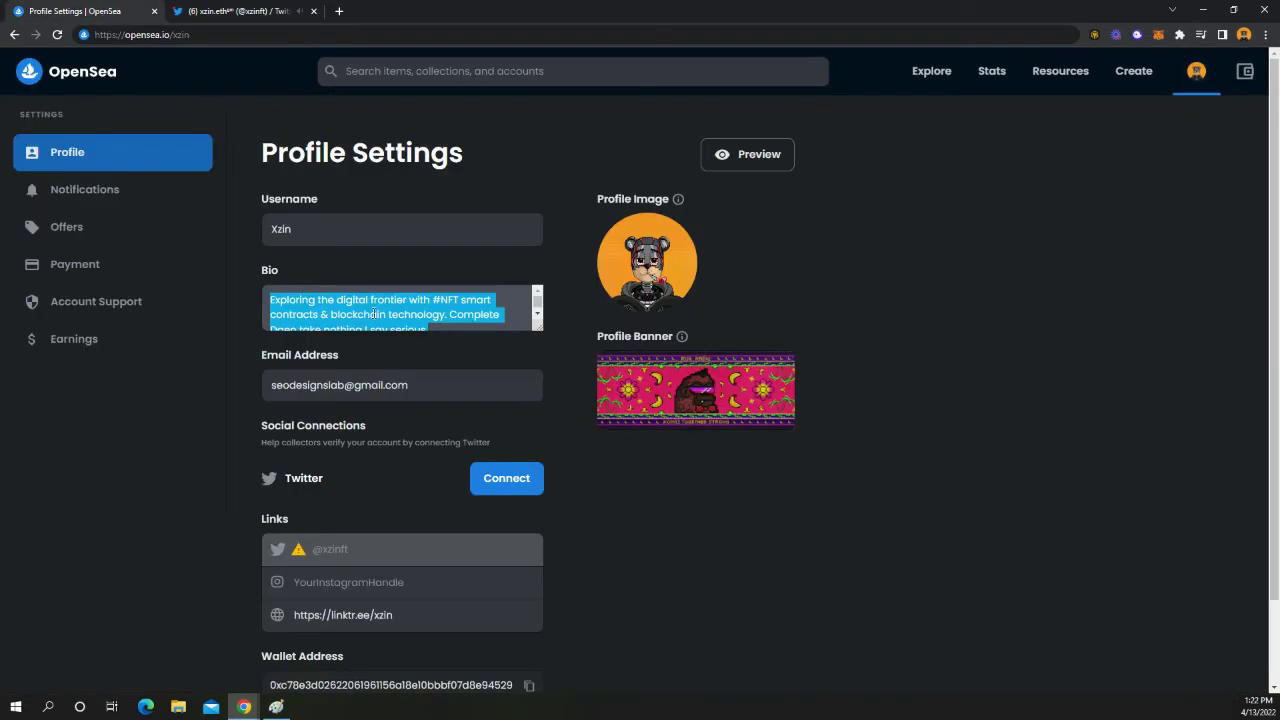
pyautogui.hotkey('ctrl', 'v')
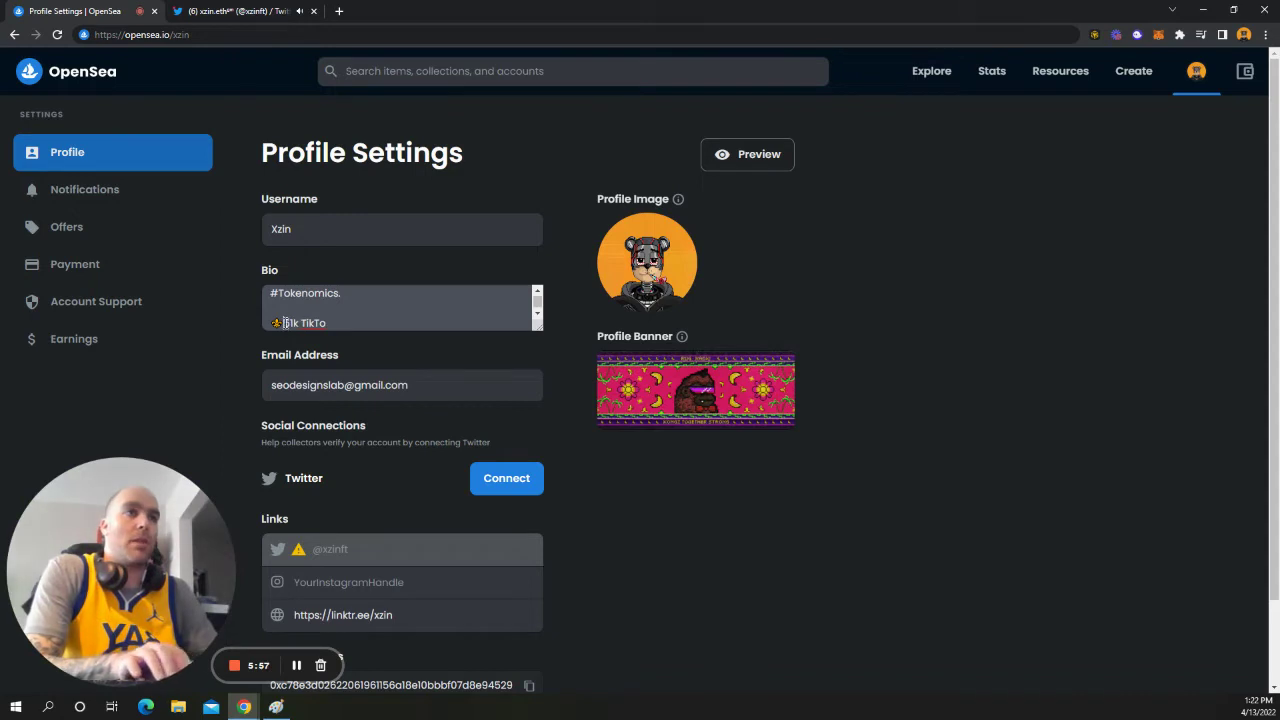
pyautogui.press('BackSpace')
pyautogui.press('BackSpace')
pyautogui.press('BackSpace')
pyautogui.moveTo(346, 315); pyautogui.dragTo(389, 318)
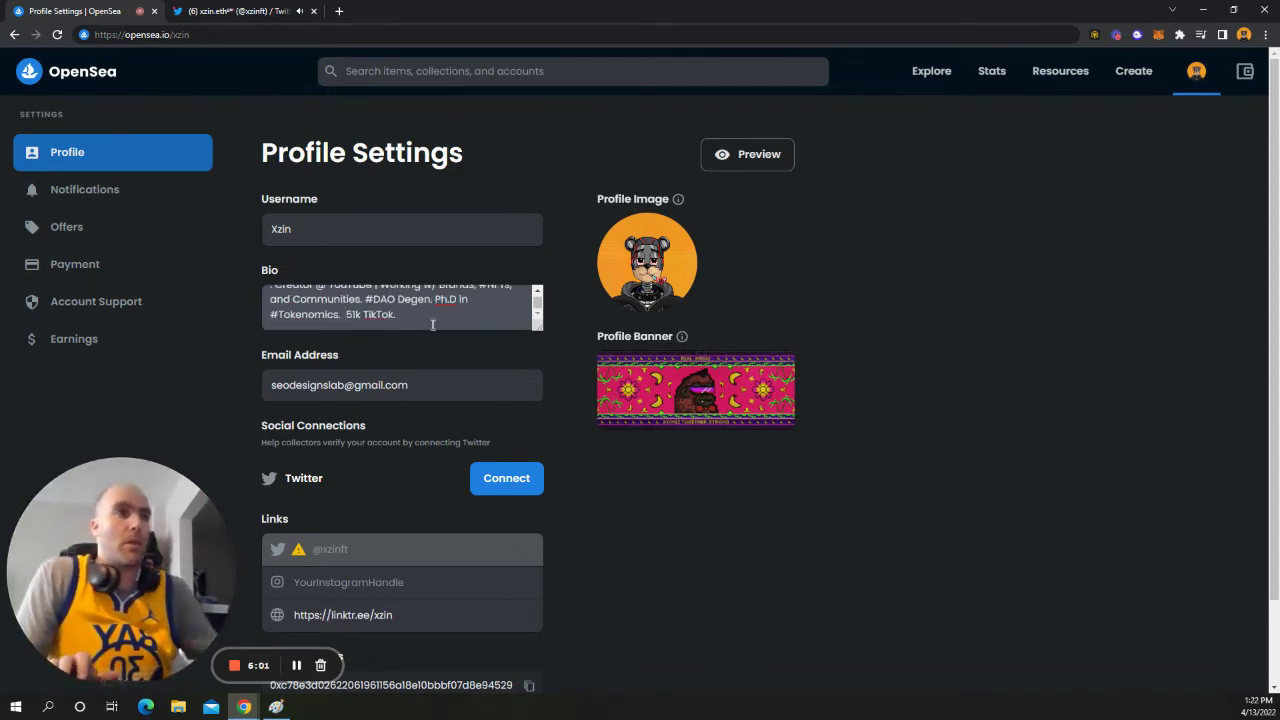
pyautogui.moveTo(541, 338); pyautogui.dragTo(541, 467)
pyautogui.click(271, 314)
pyautogui.press('BackSpace')
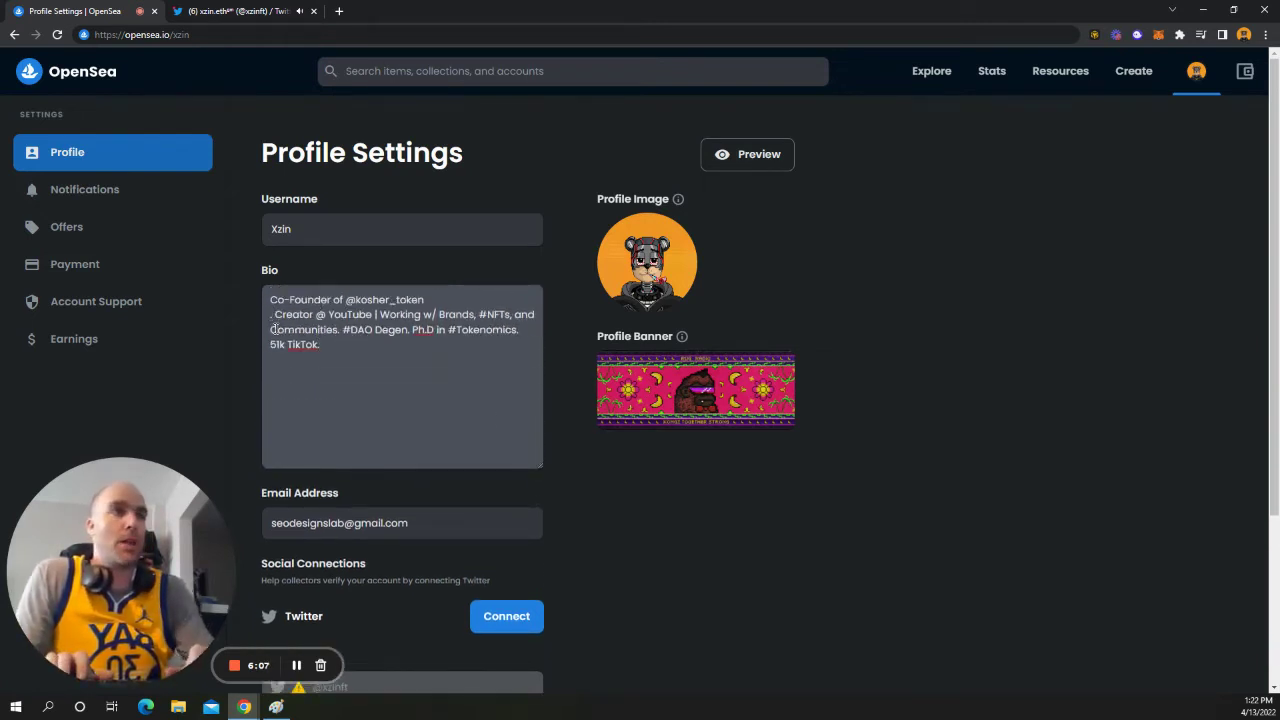
pyautogui.press('BackSpace')
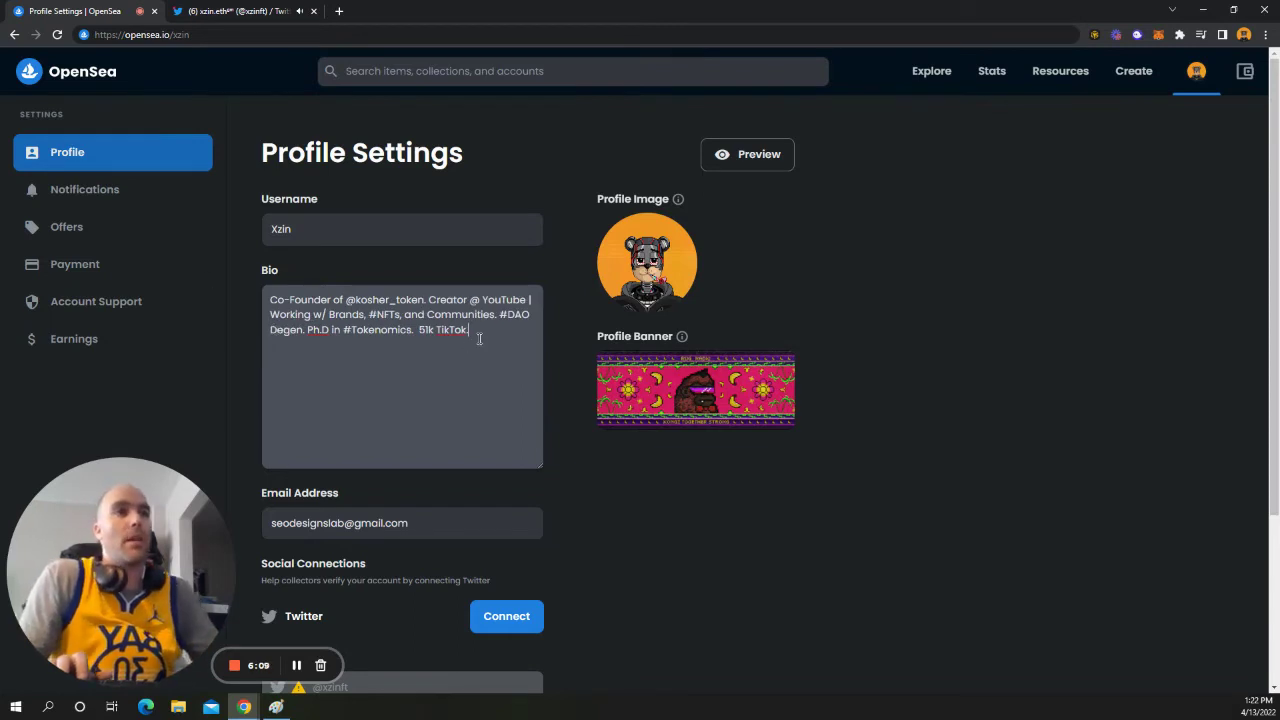
# Scroll past the email field down to the Twitter connection option
pyautogui.scroll(-2, 190, 375)
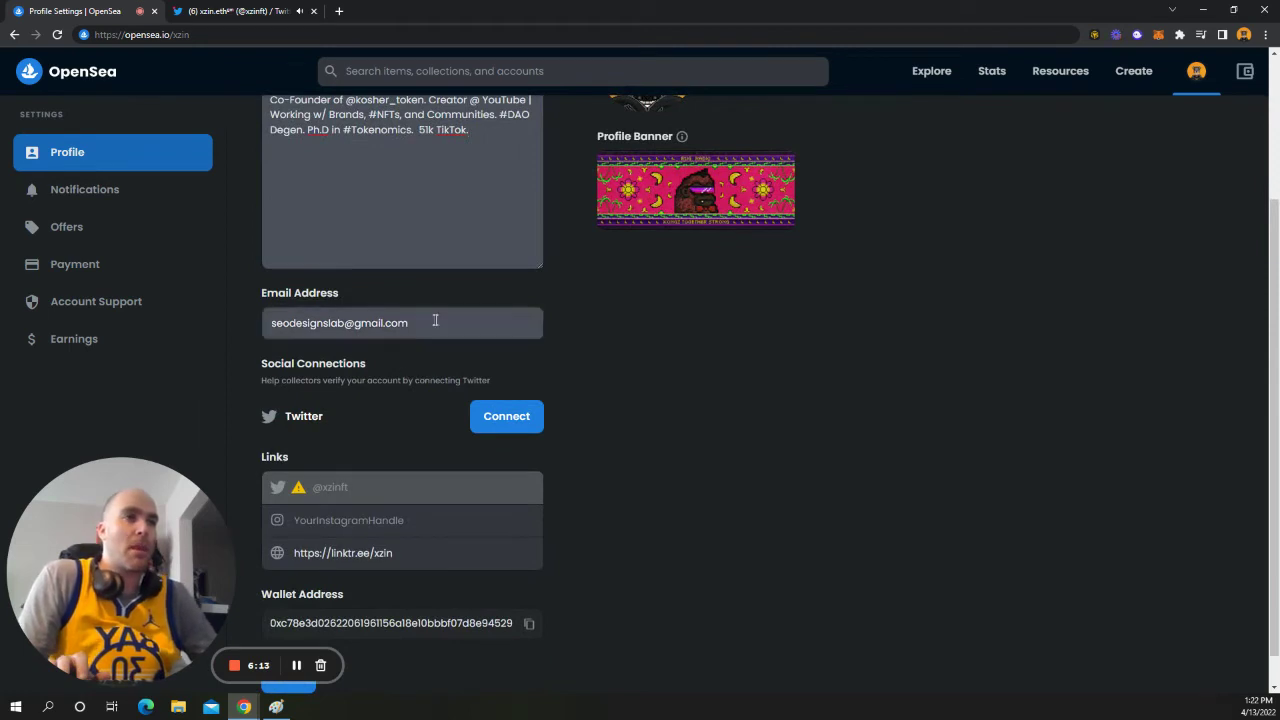
pyautogui.moveTo(470, 321); pyautogui.dragTo(217, 330)
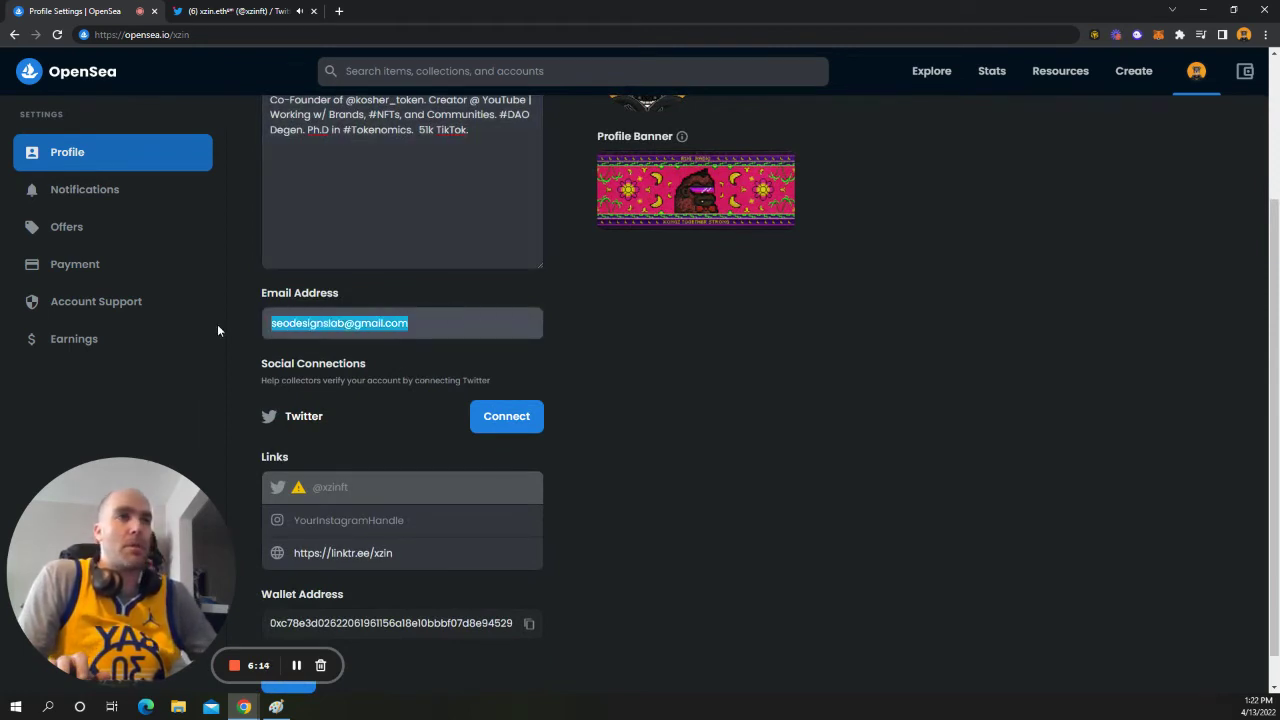
pyautogui.click(606, 347)
pyautogui.scroll(-1, 669, 270)
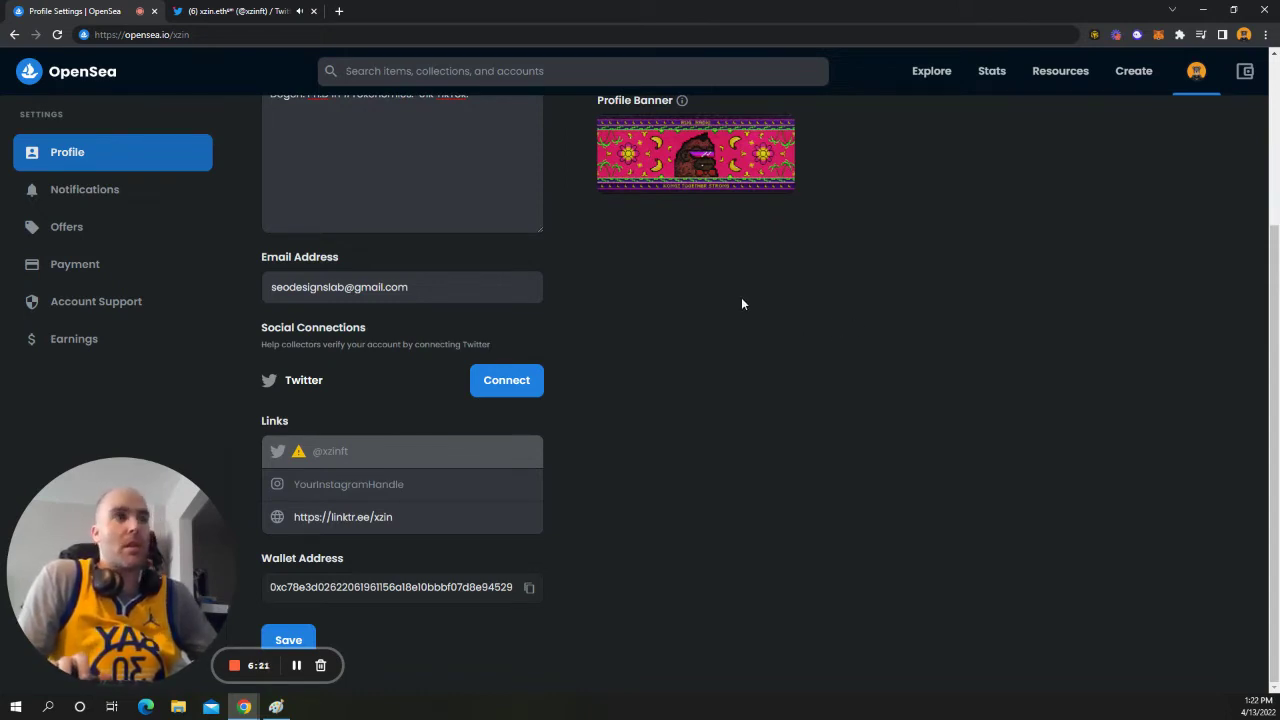
pyautogui.scroll(2, 746, 300)
pyautogui.scroll(-2, 828, 308)
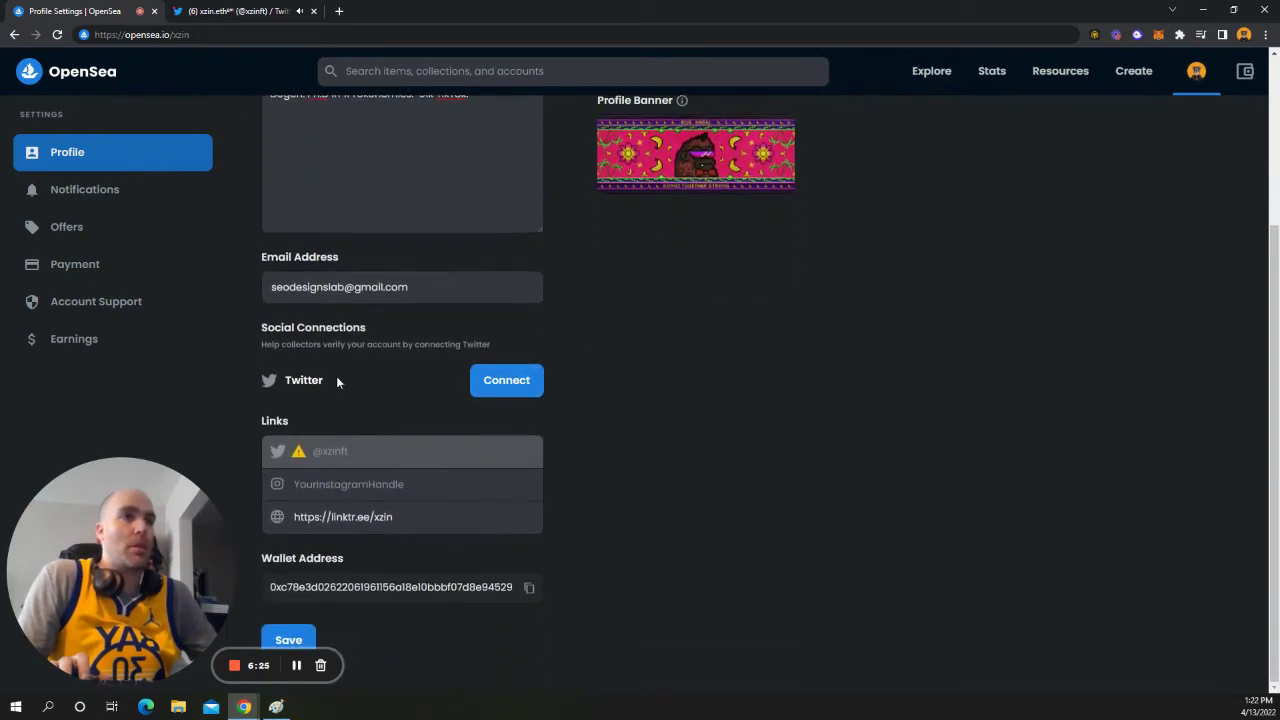
# Start connecting Twitter, then back out of the Authorize OpenSea page to Profile Settings
pyautogui.click(515, 382)
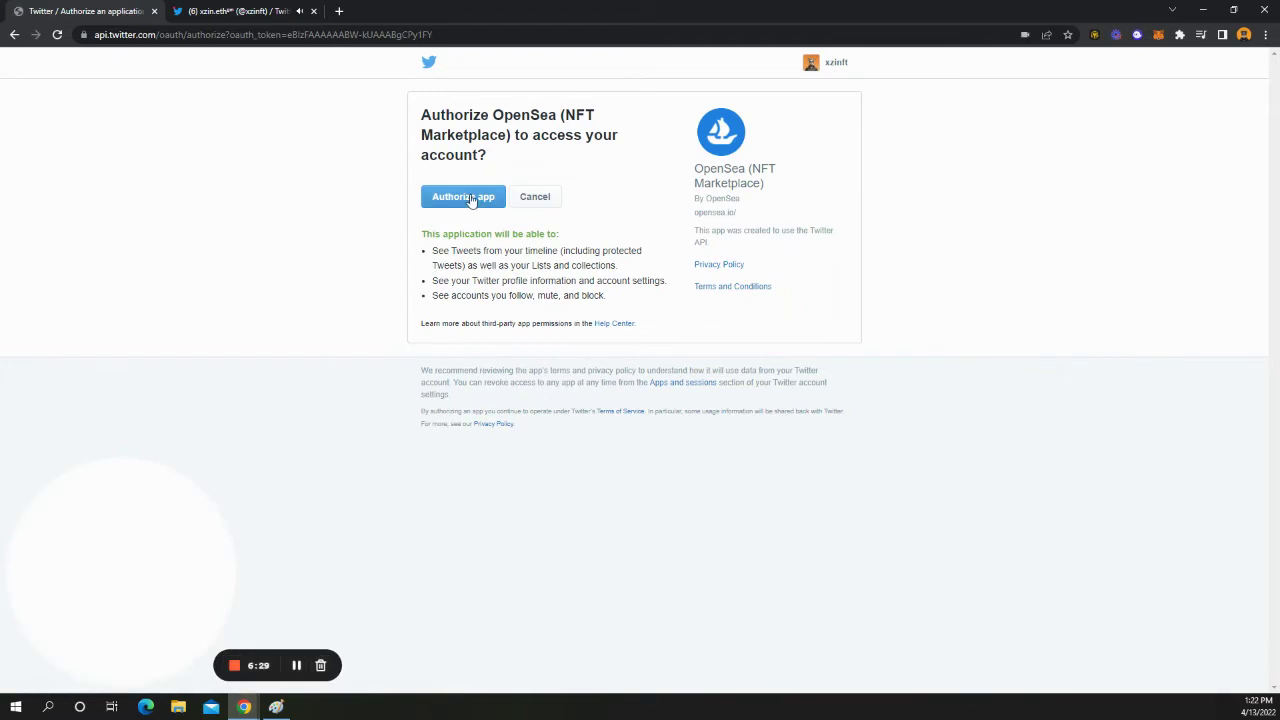
pyautogui.click(15, 35)
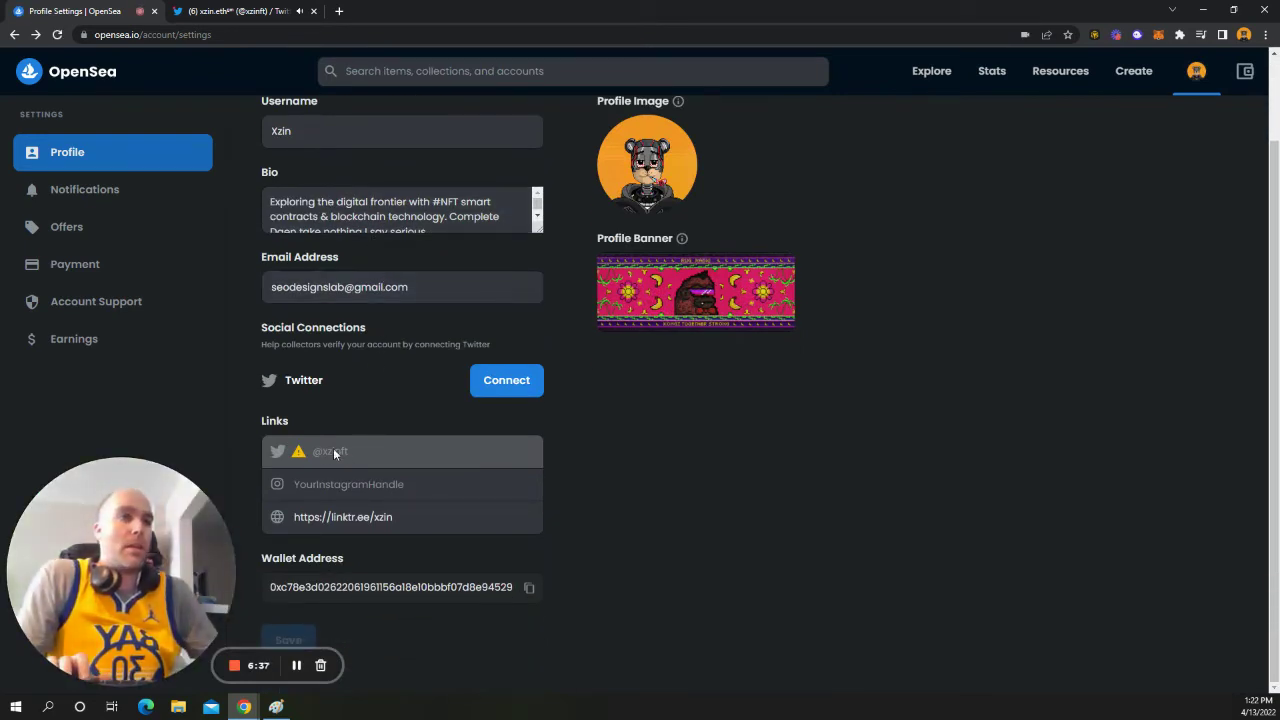
# Check the linktr.ee/xzin link and save the profile with the 'Exploring the digital frontier…' bio
pyautogui.moveTo(301, 456)
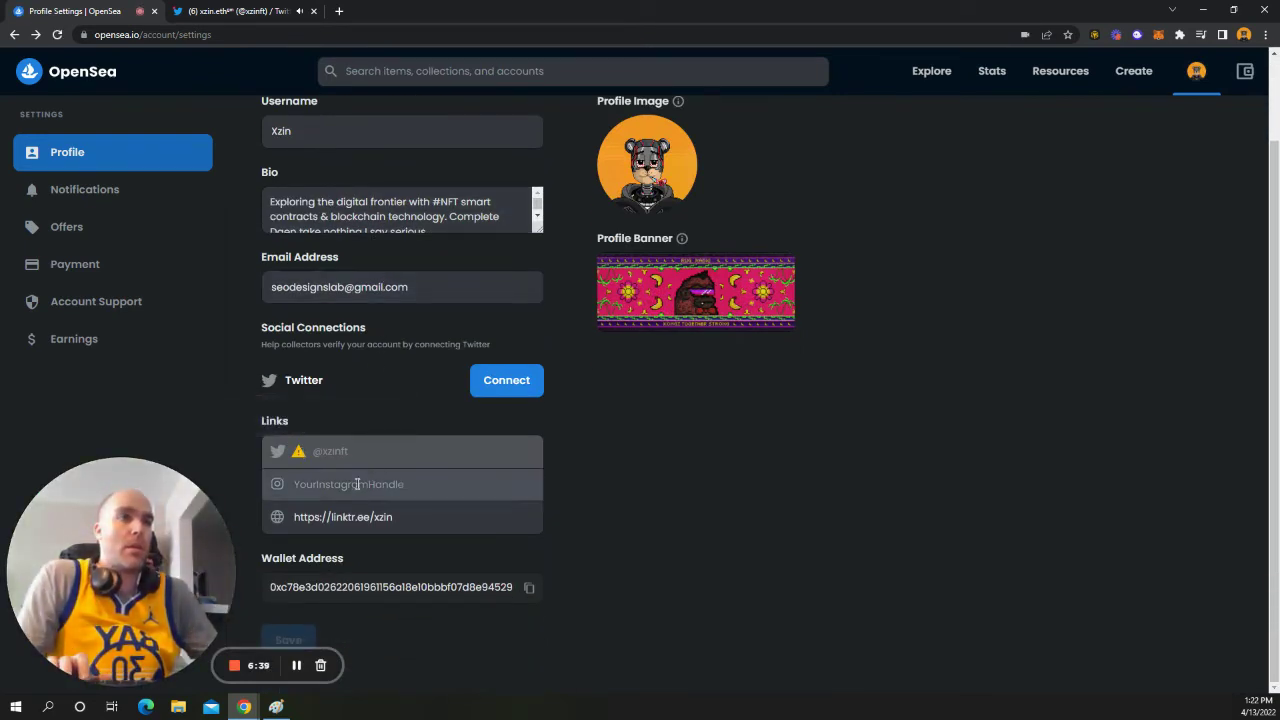
pyautogui.moveTo(400, 517); pyautogui.dragTo(248, 511)
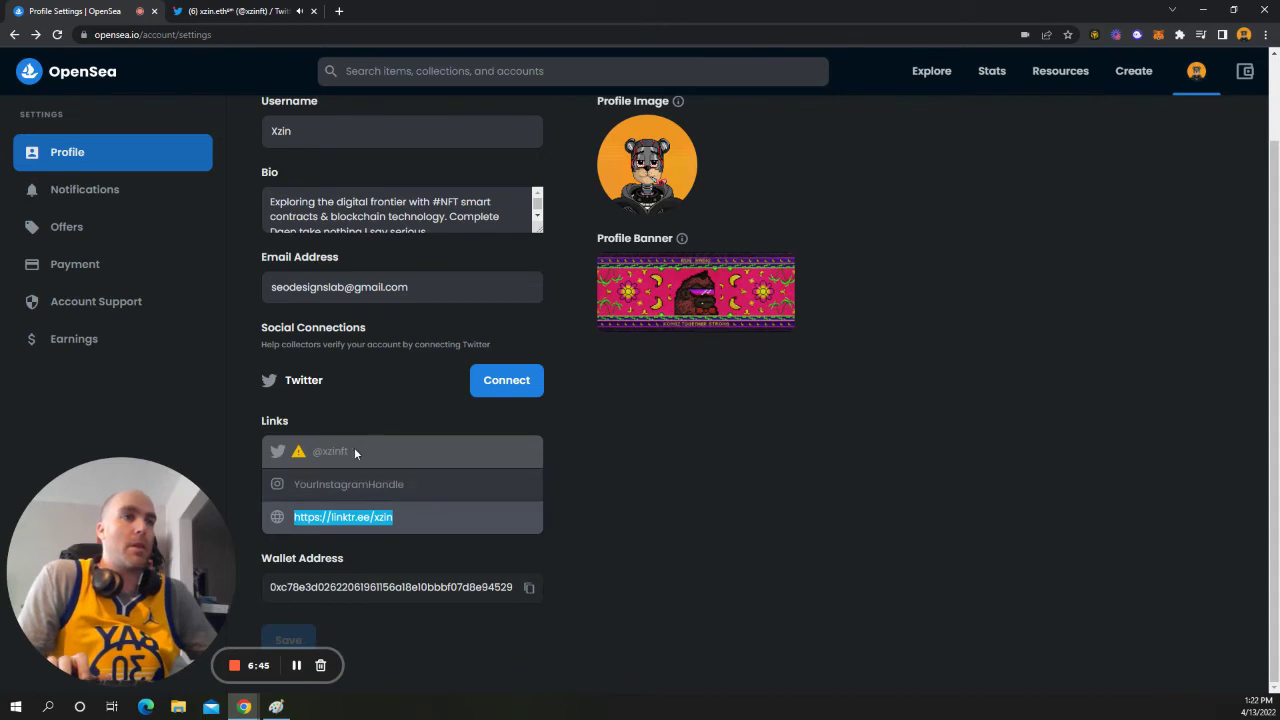
pyautogui.click(445, 222)
pyautogui.scroll(-1, 445, 222)
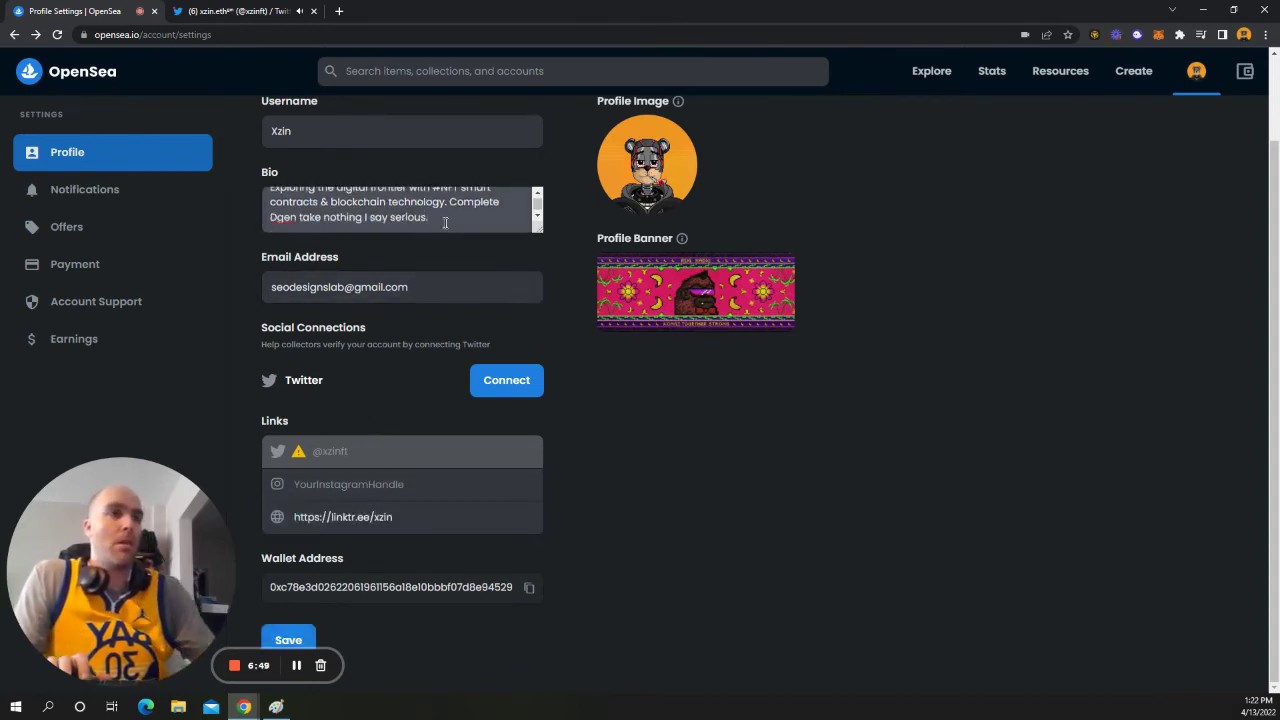
pyautogui.click(290, 640)
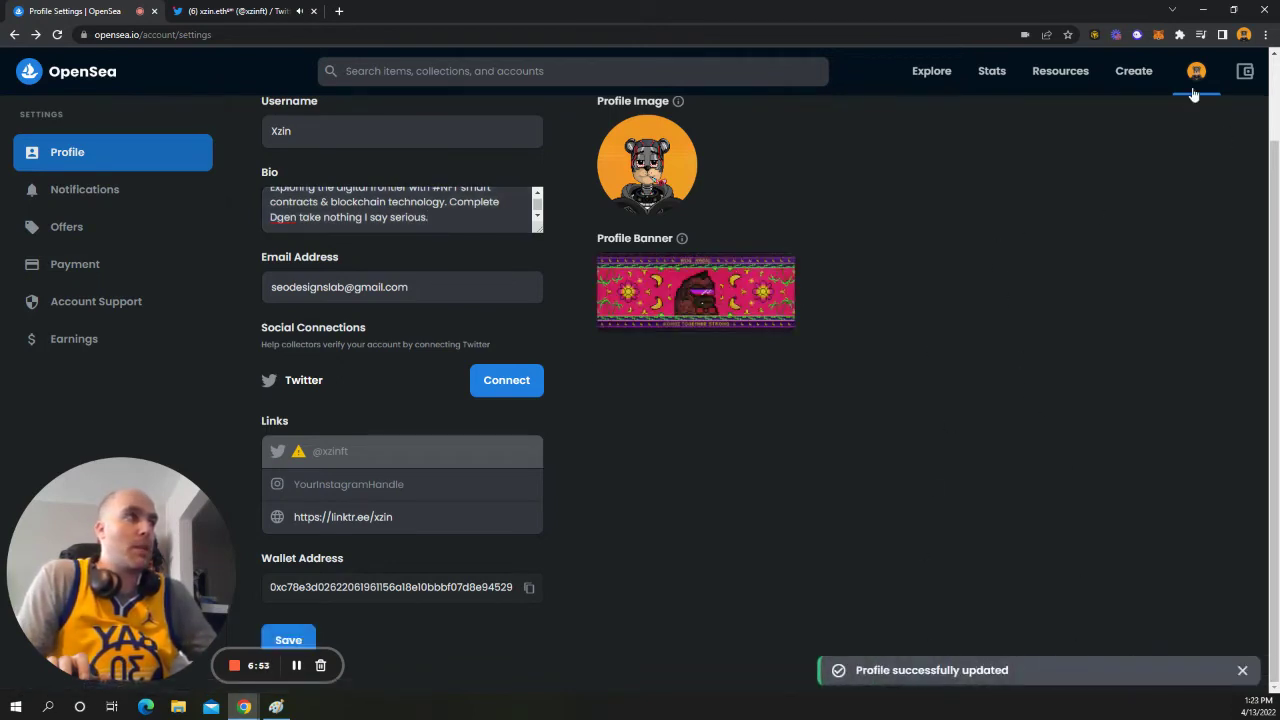
pyautogui.moveTo(1196, 76)
pyautogui.click(1154, 107)
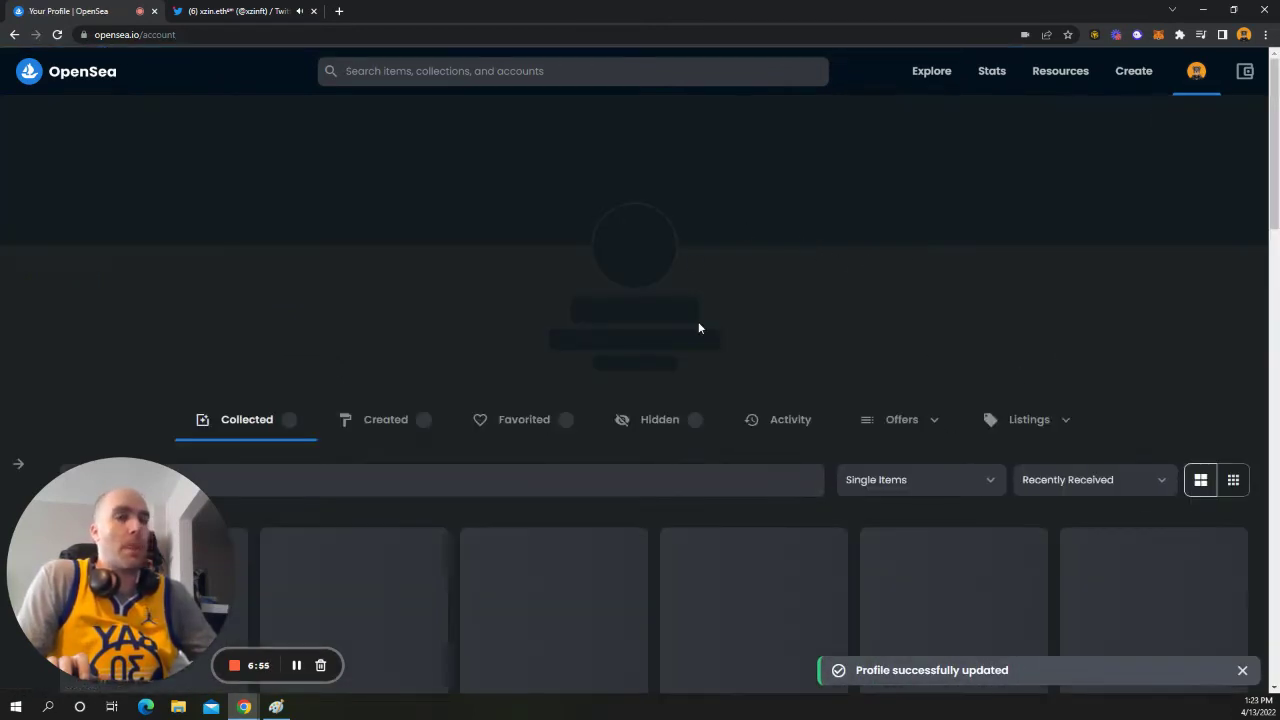
pyautogui.moveTo(666, 410); pyautogui.dragTo(470, 375)
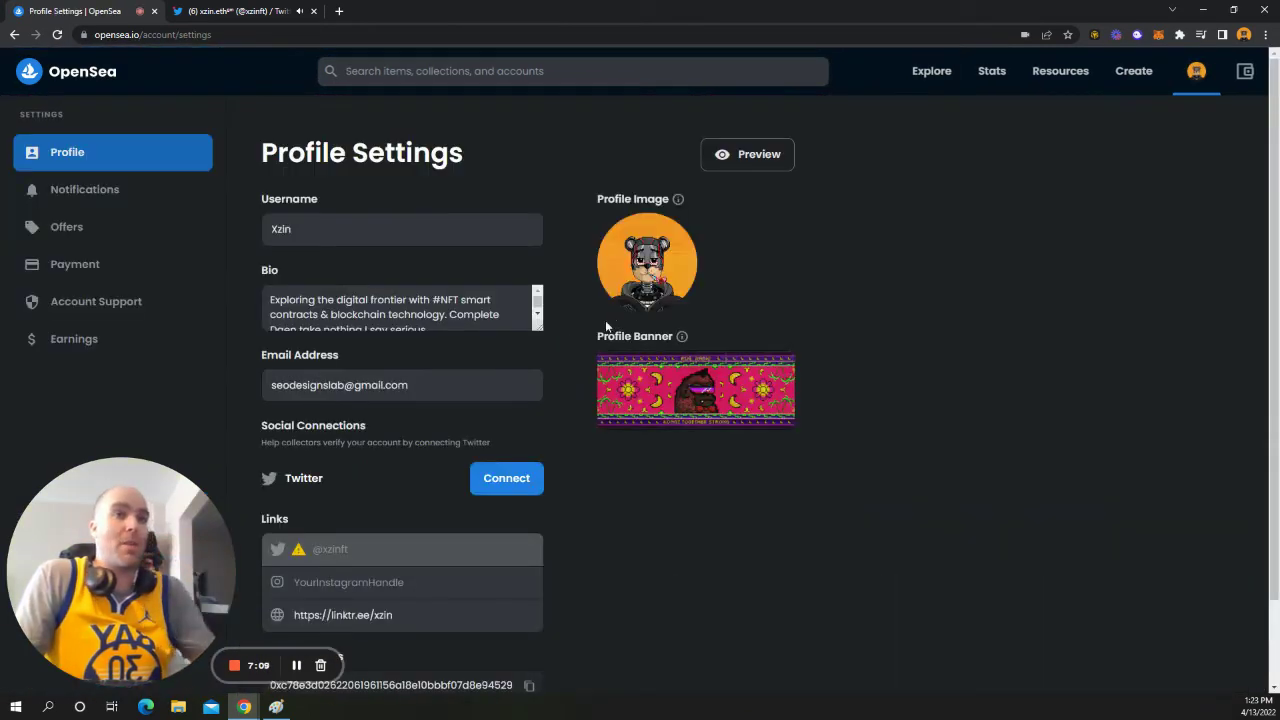
# Enlarge the bio box, delete the bee emoji and blank line, and type 'k.' to finish '51k'
pyautogui.moveTo(530, 326); pyautogui.dragTo(537, 396)
pyautogui.scroll(-2, 330, 572)
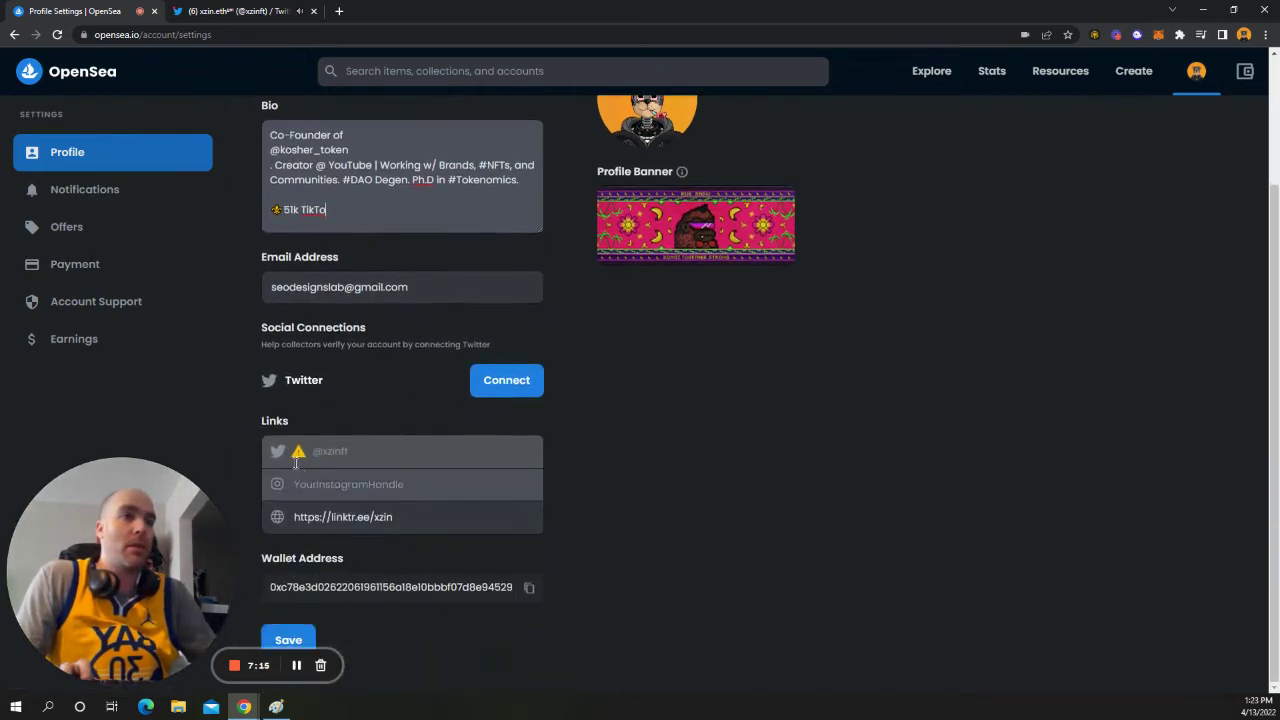
pyautogui.moveTo(298, 452)
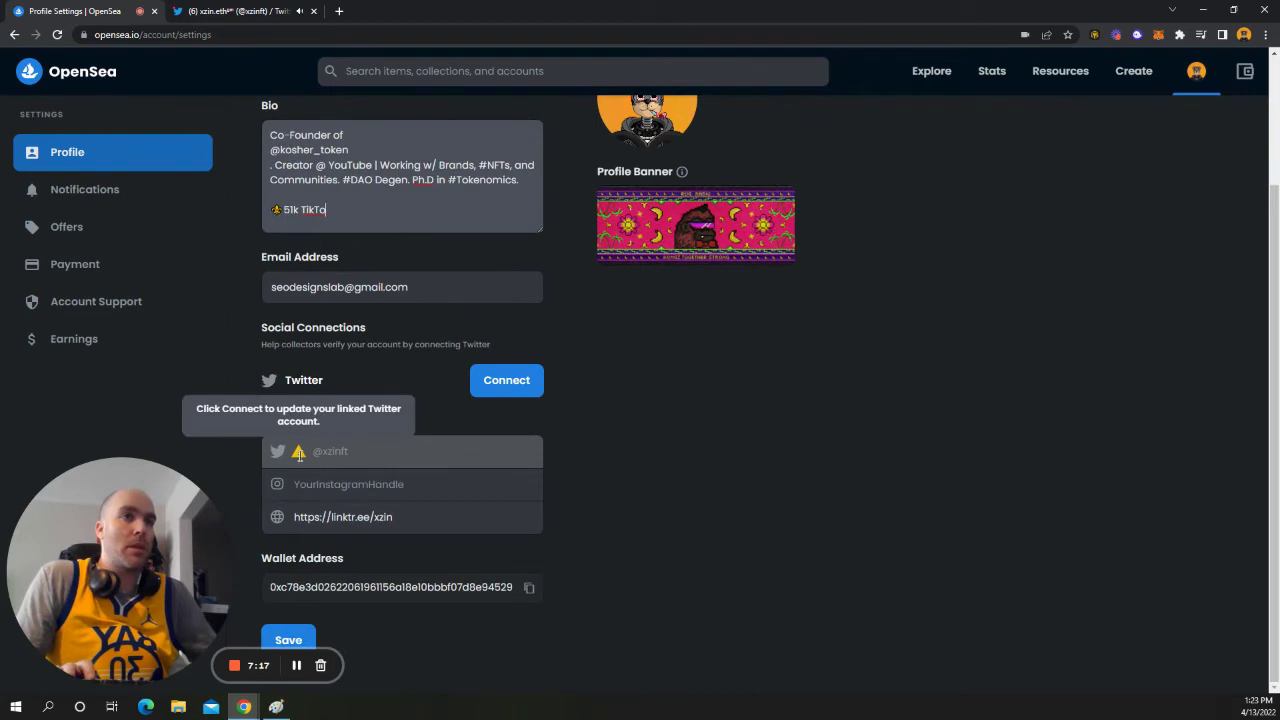
pyautogui.scroll(2, 298, 452)
pyautogui.click(287, 373)
pyautogui.press('BackSpace')
pyautogui.press('BackSpace')
pyautogui.press('BackSpace')
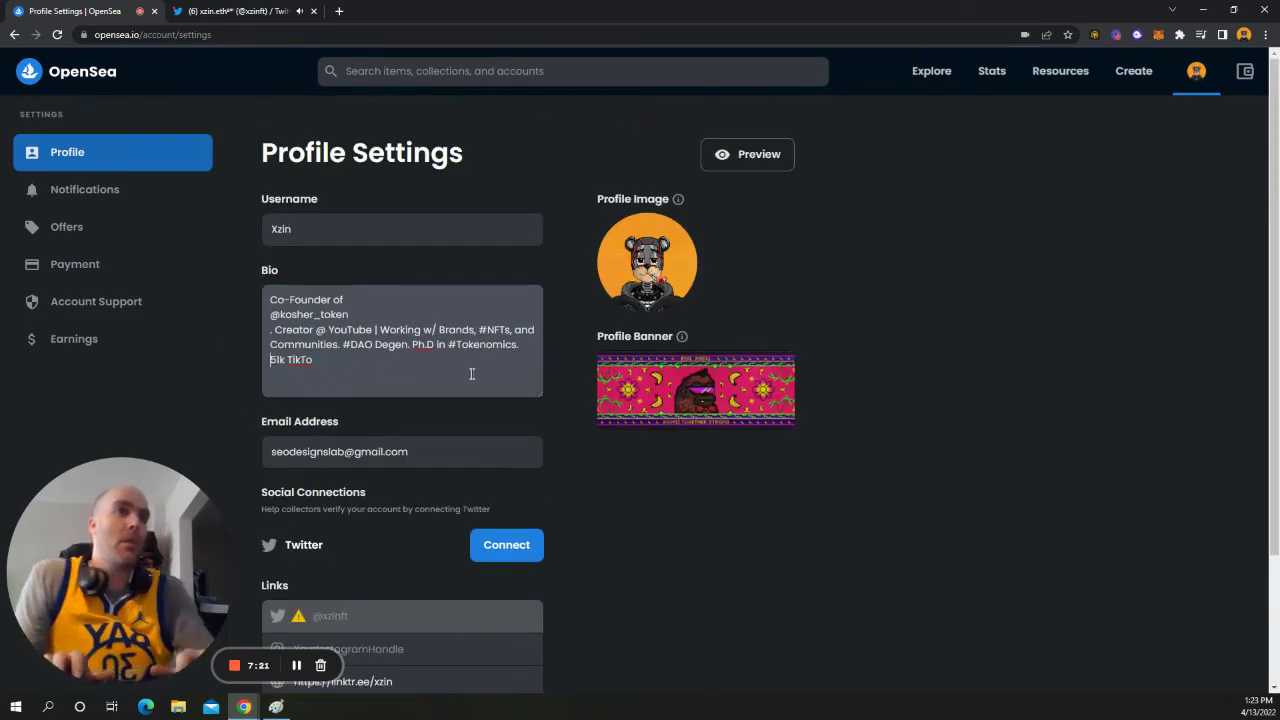
pyautogui.press('Return')
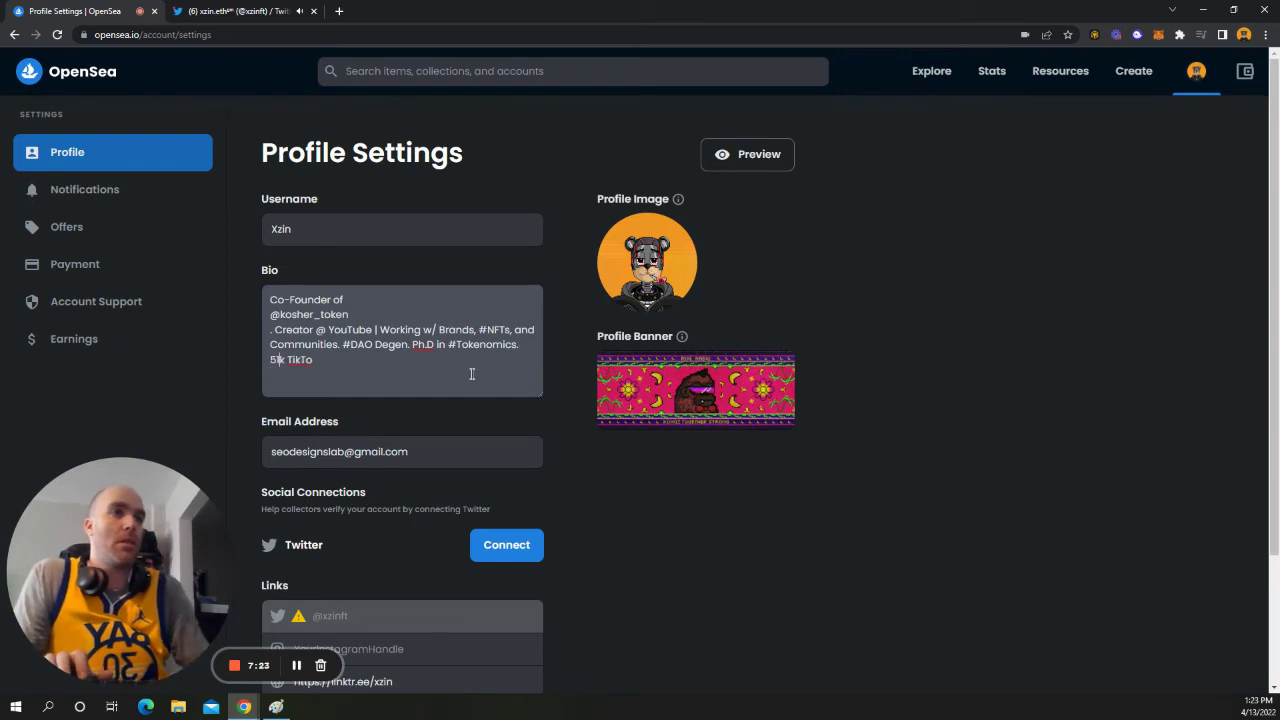
pyautogui.write('k.')
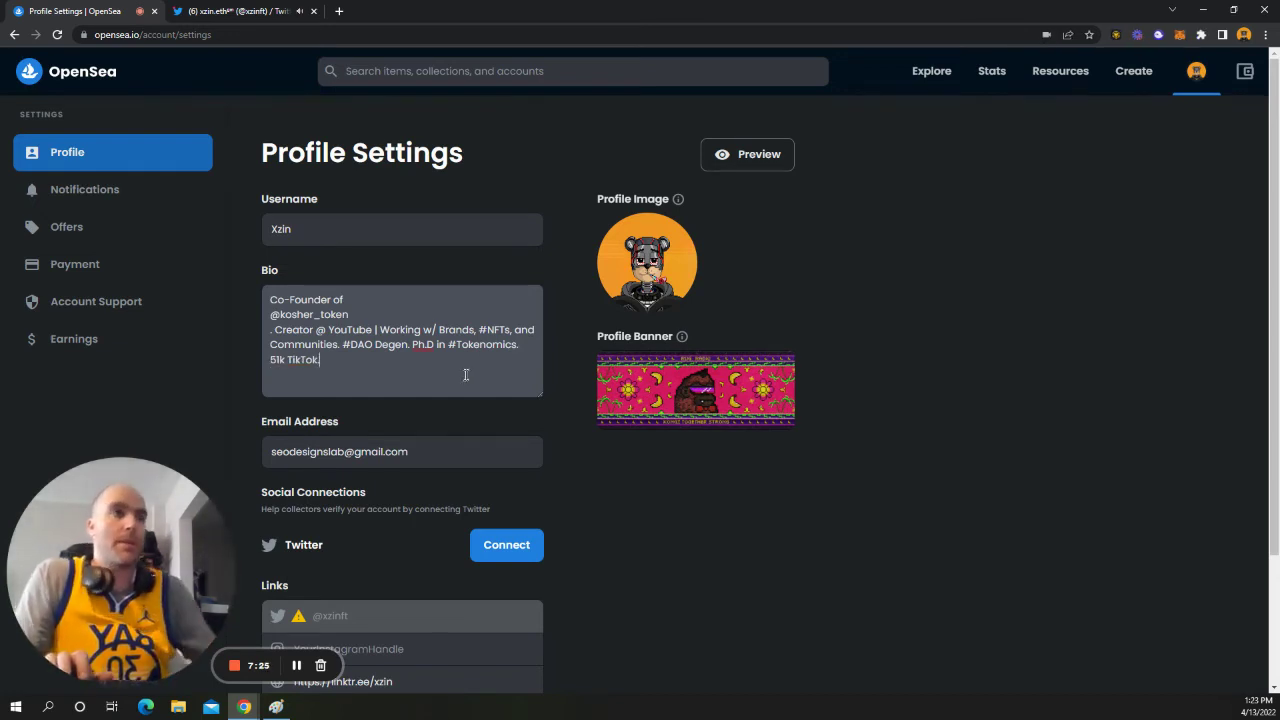
pyautogui.click(271, 316)
pyautogui.press('BackSpace')
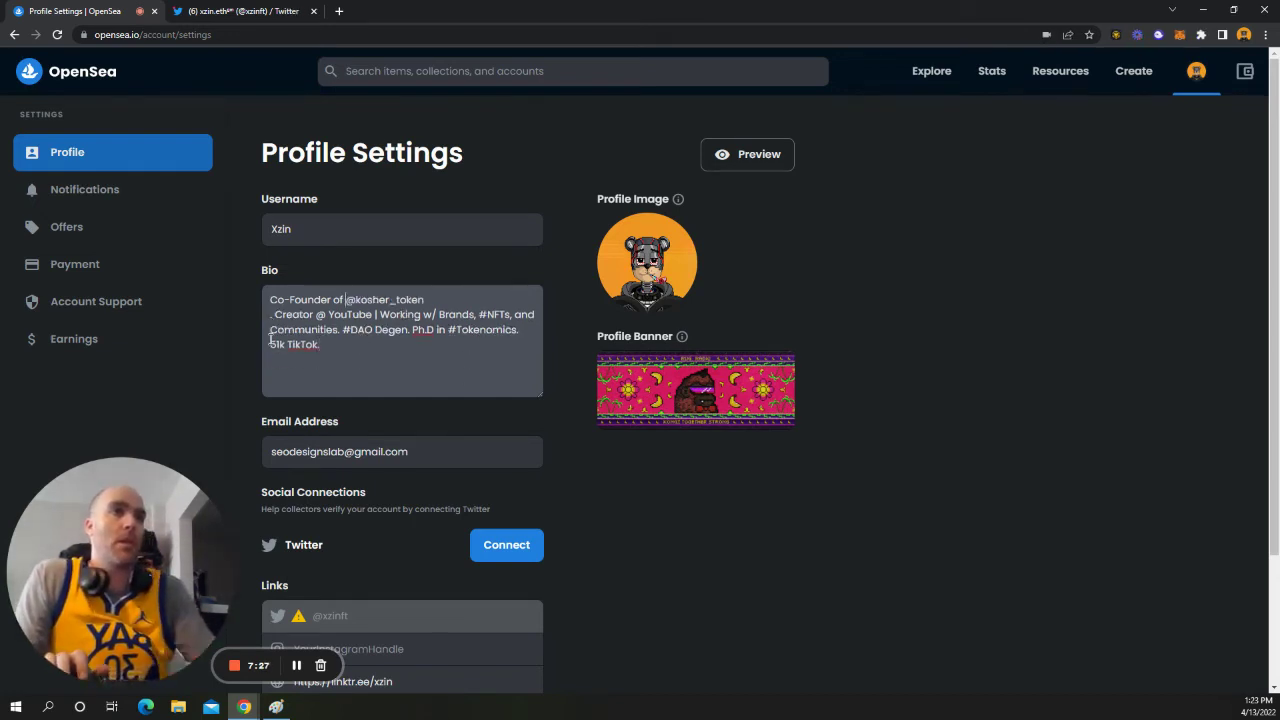
pyautogui.press('BackSpace')
pyautogui.press('Left')
pyautogui.press('Left')
pyautogui.press('BackSpace')
pyautogui.click(593, 472)
pyautogui.scroll(-2, 605, 470)
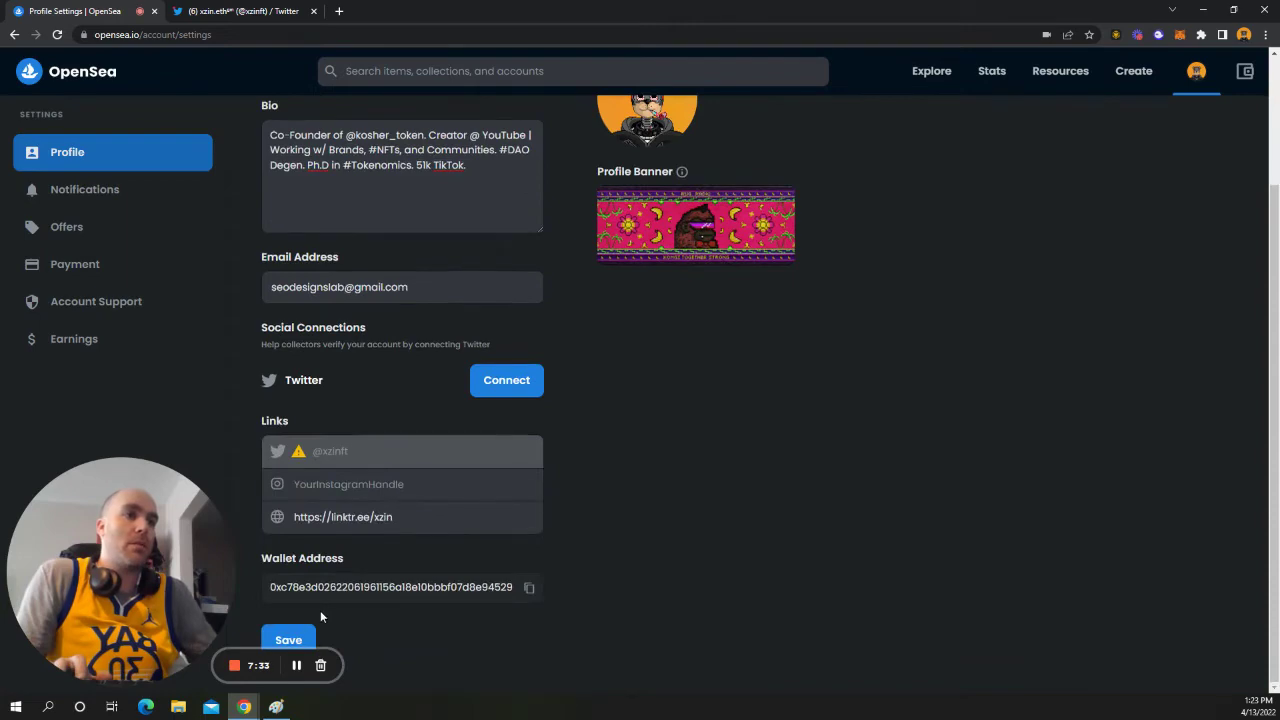
pyautogui.click(290, 639)
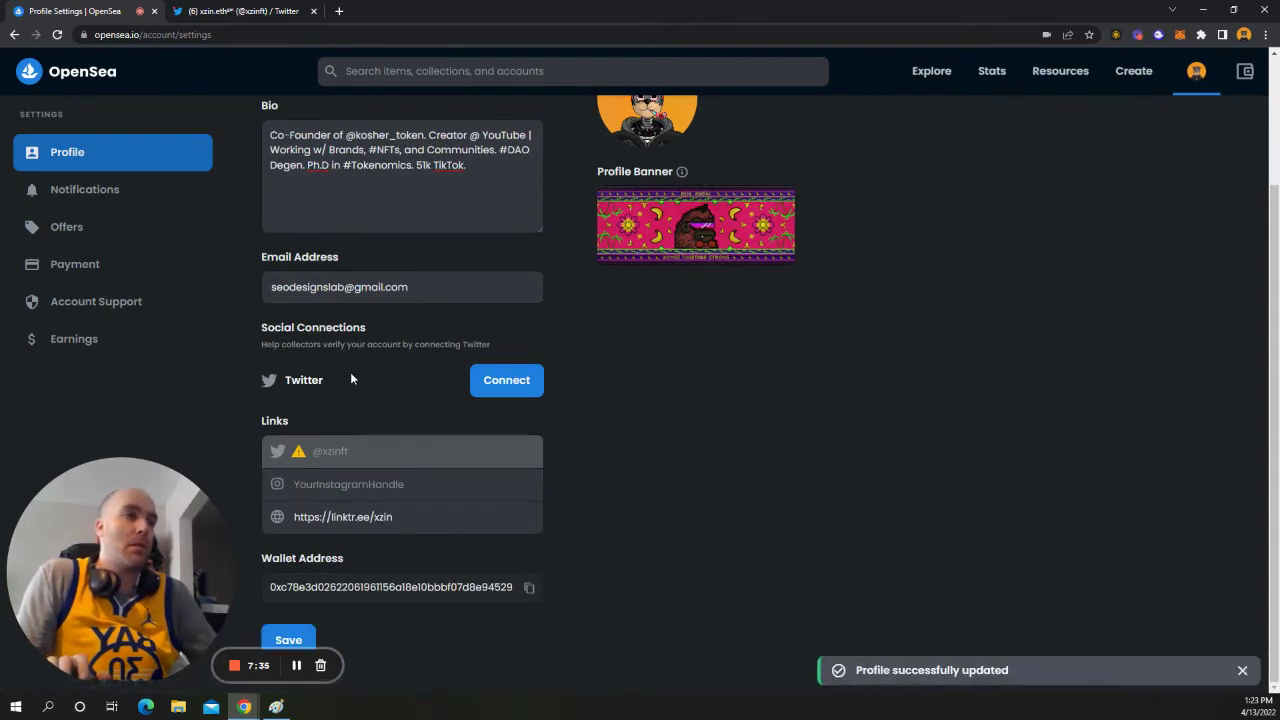
# Open opensea.io/xzin in the Twitter tab to view the public profile
pyautogui.click(234, 12)
pyautogui.click(231, 37)
pyautogui.write('opensea.io')
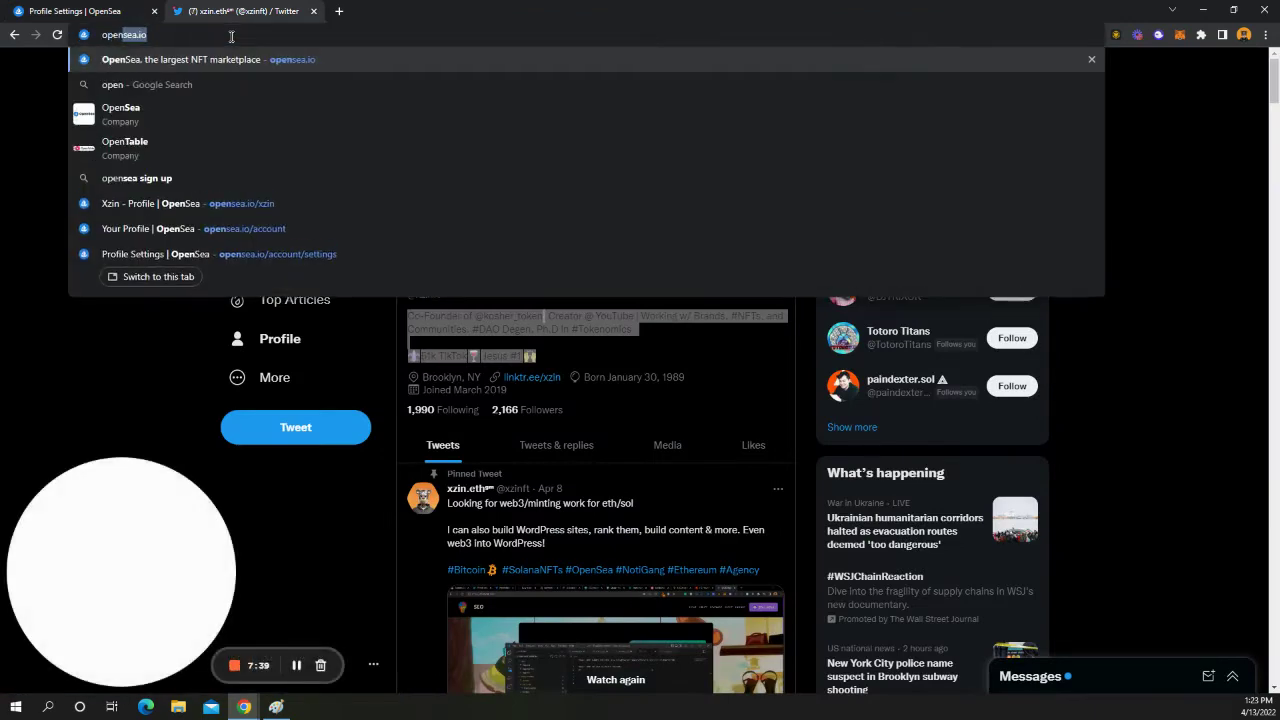
pyautogui.write('/xzin')
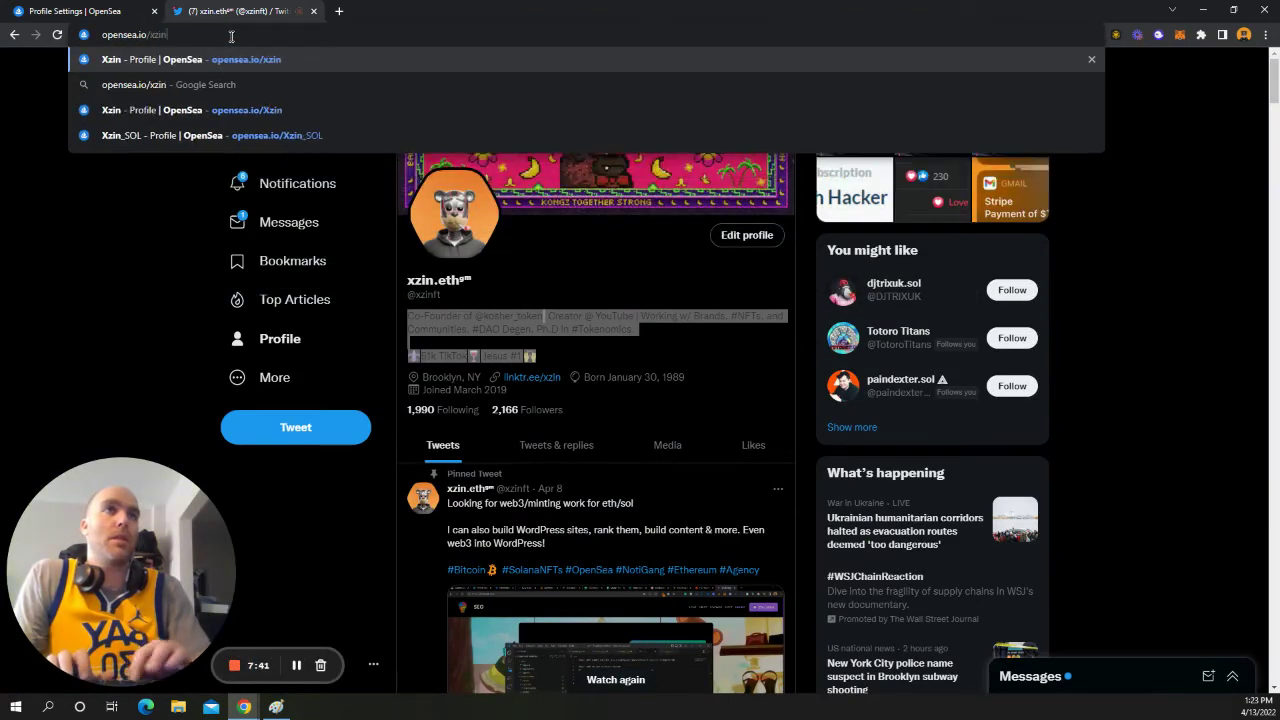
pyautogui.press('Return')
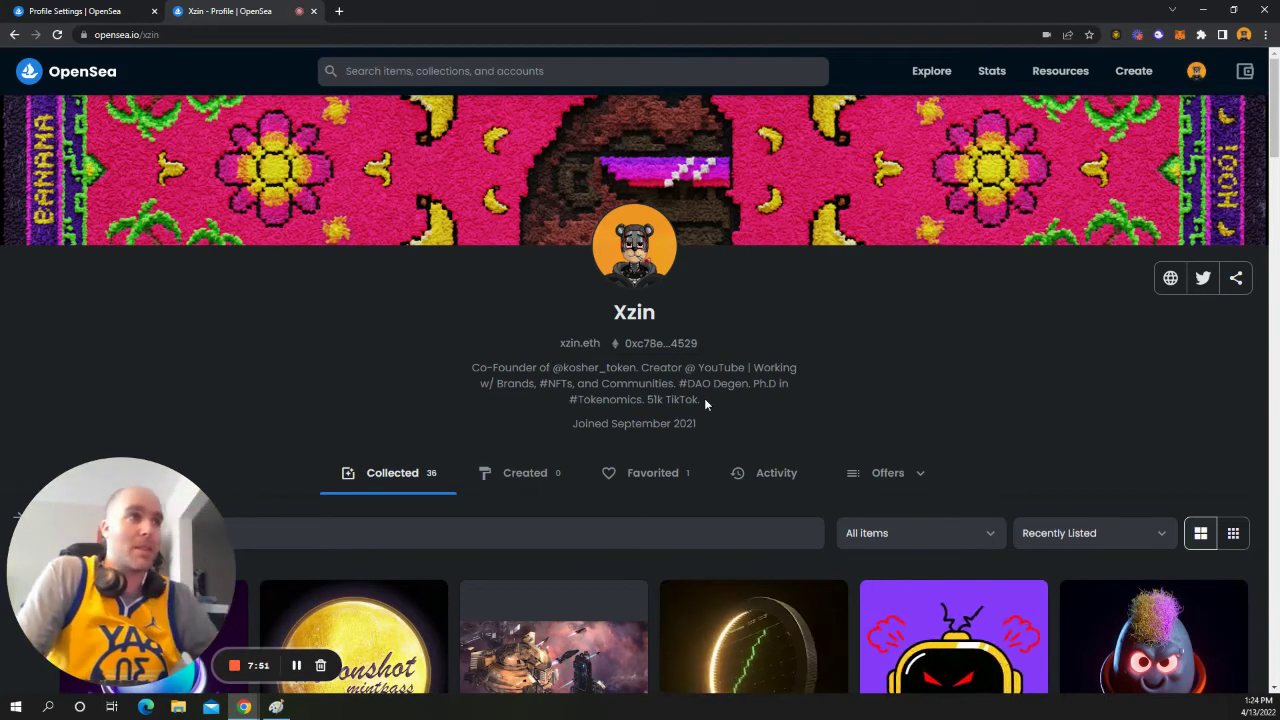
pyautogui.moveTo(697, 423); pyautogui.dragTo(612, 425)
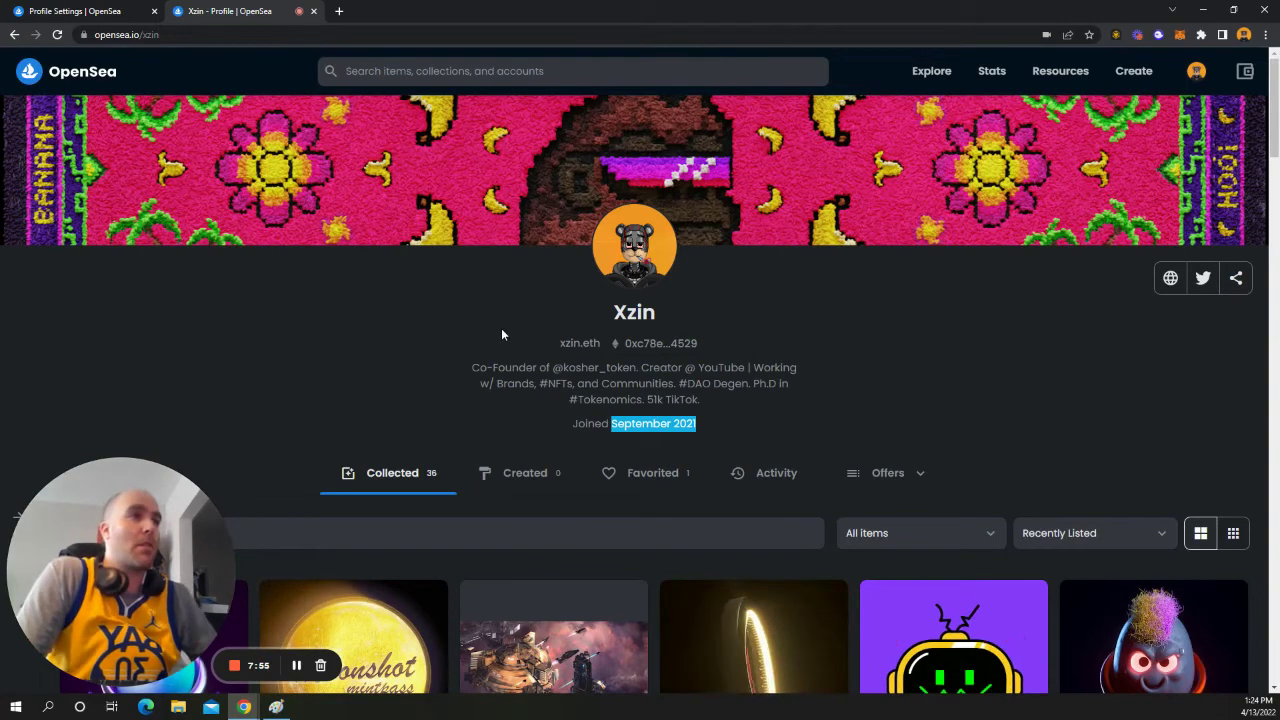
pyautogui.scroll(-3, 501, 328)
pyautogui.scroll(3, 460, 315)
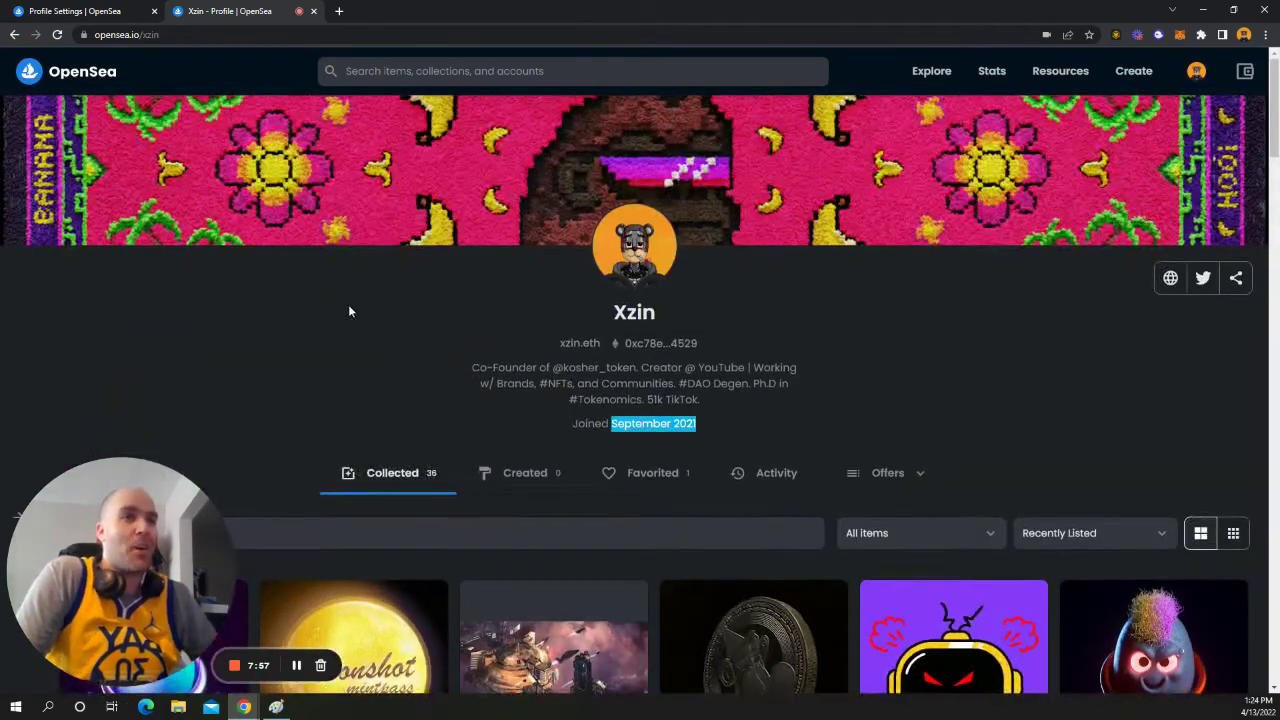
pyautogui.click(666, 422)
pyautogui.moveTo(617, 424); pyautogui.dragTo(572, 424)
pyautogui.scroll(-3, 586, 430)
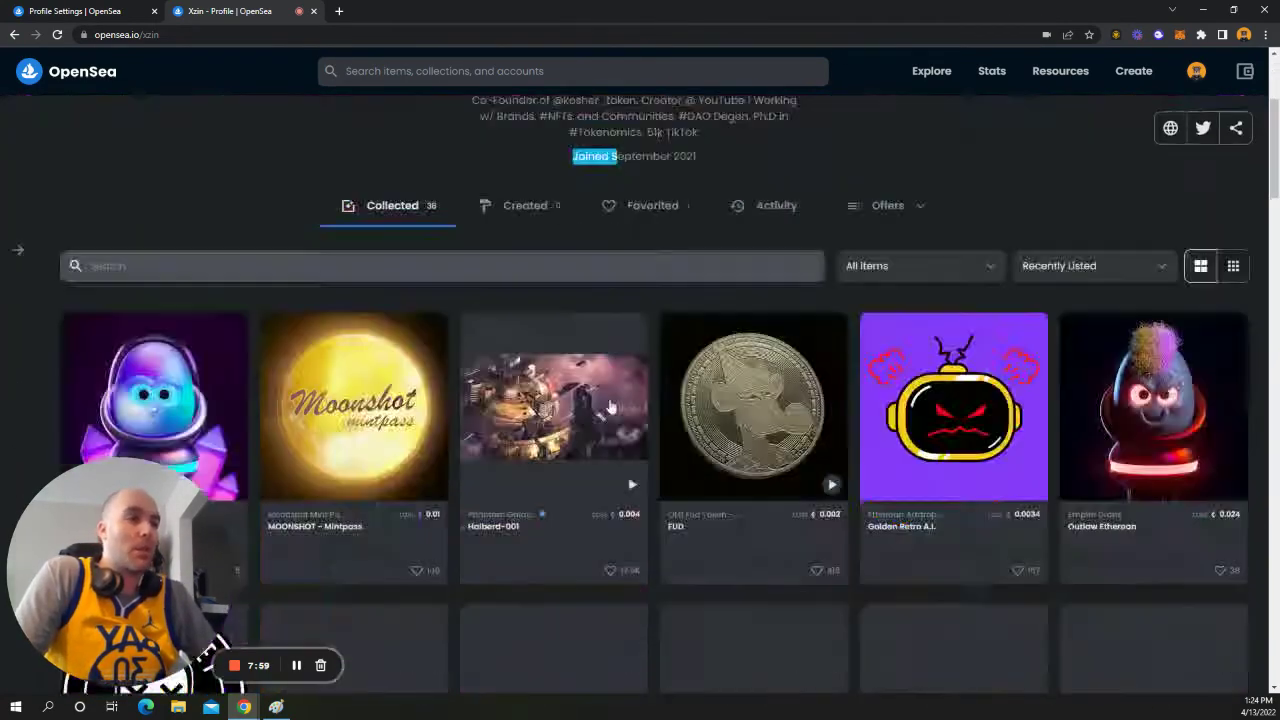
pyautogui.scroll(2, 586, 374)
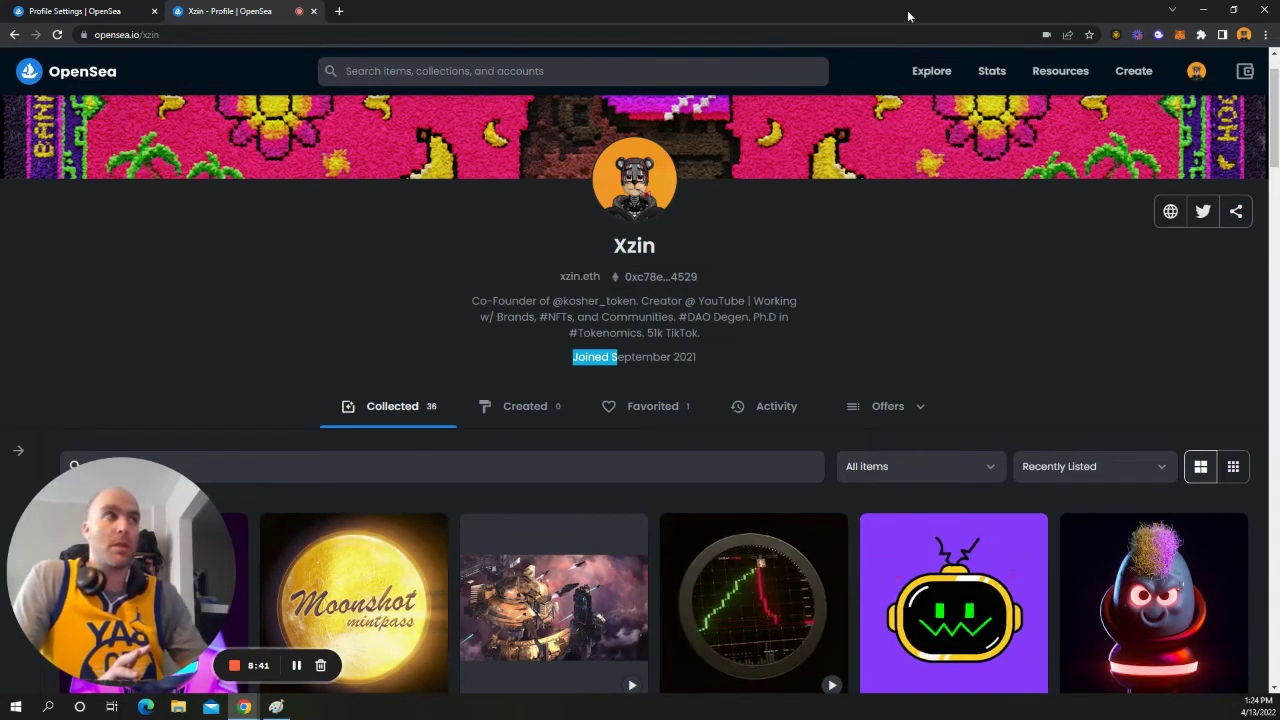
# Open the MetaMask popup showing 0.0071 ETH and copy the Account 1 address
pyautogui.click(1181, 36)
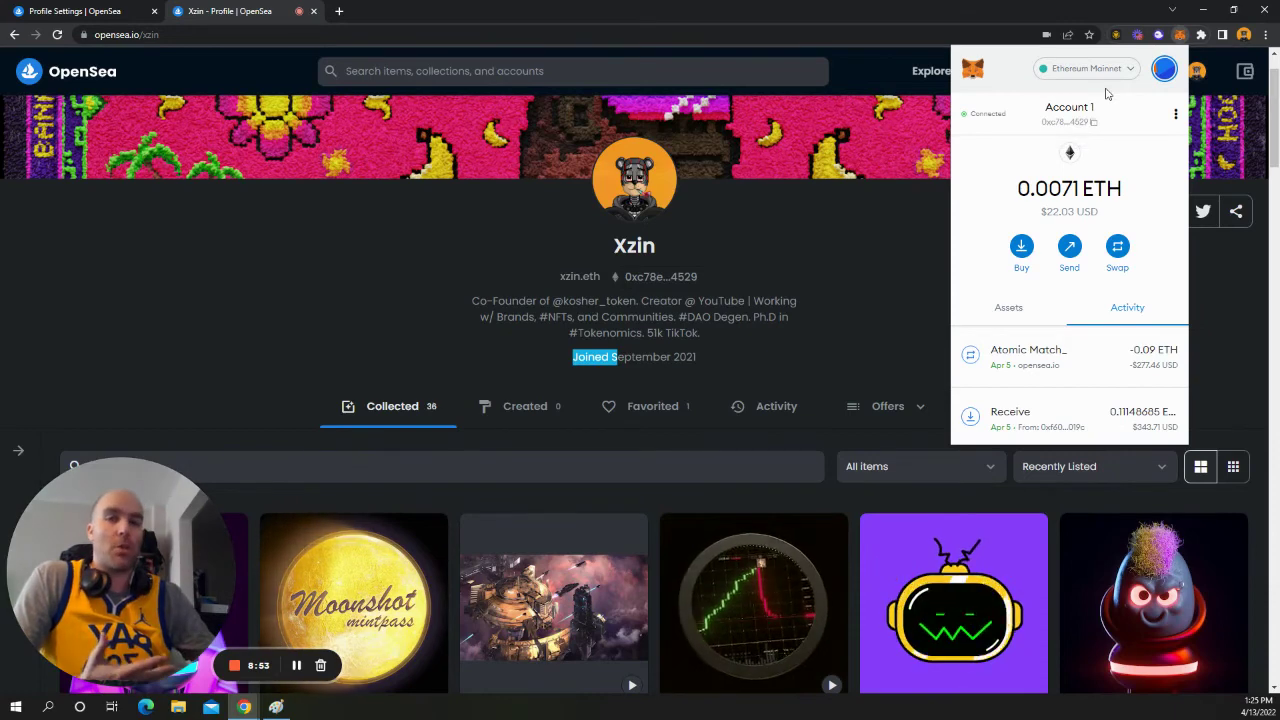
pyautogui.click(1181, 36)
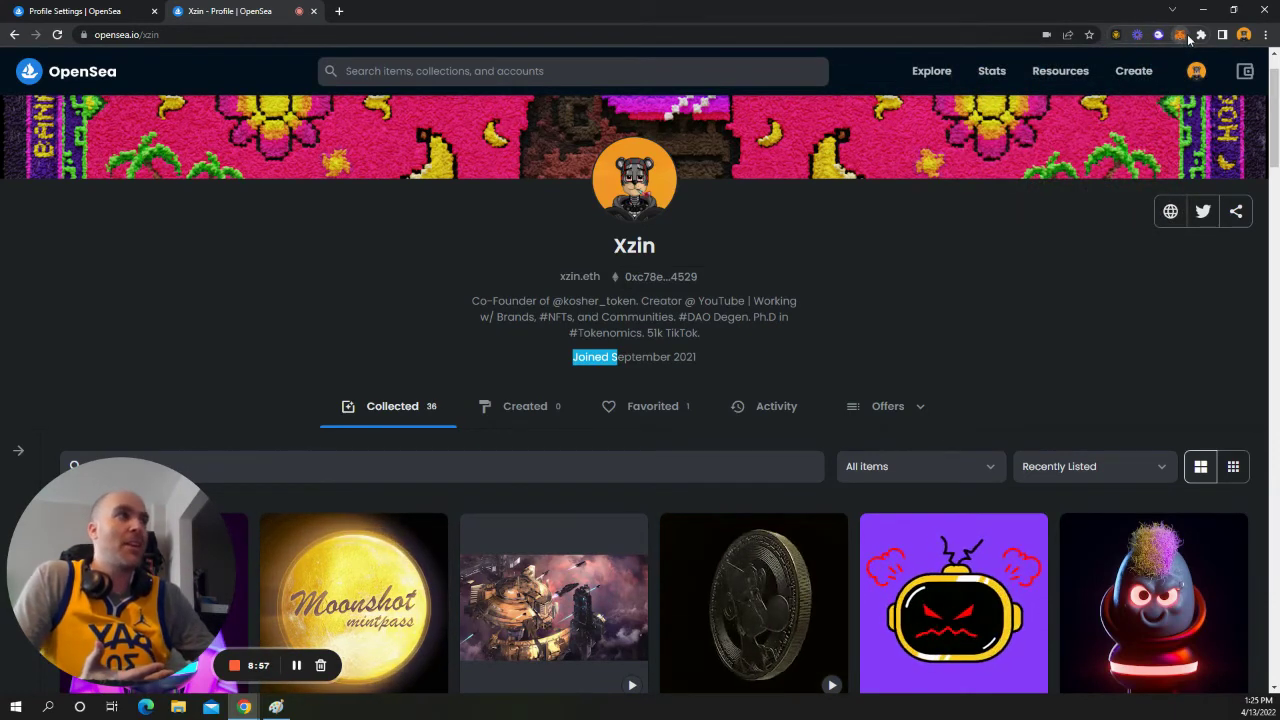
pyautogui.click(1181, 36)
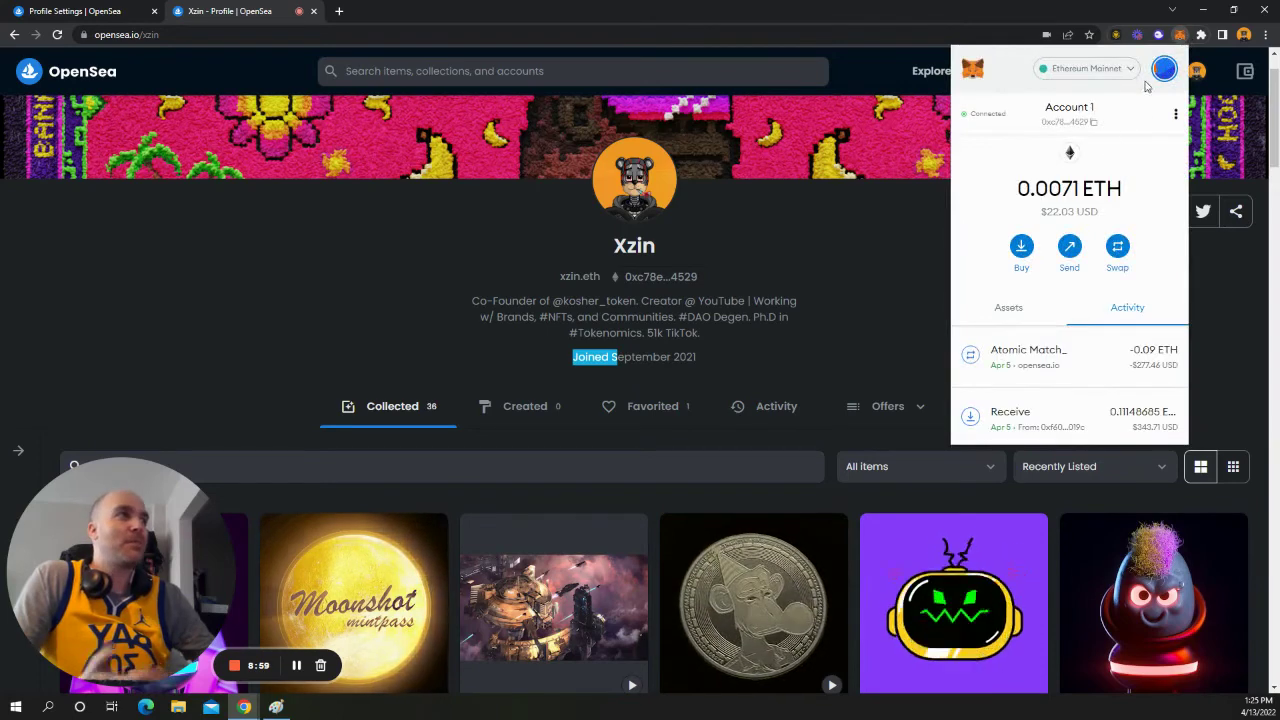
pyautogui.click(1072, 121)
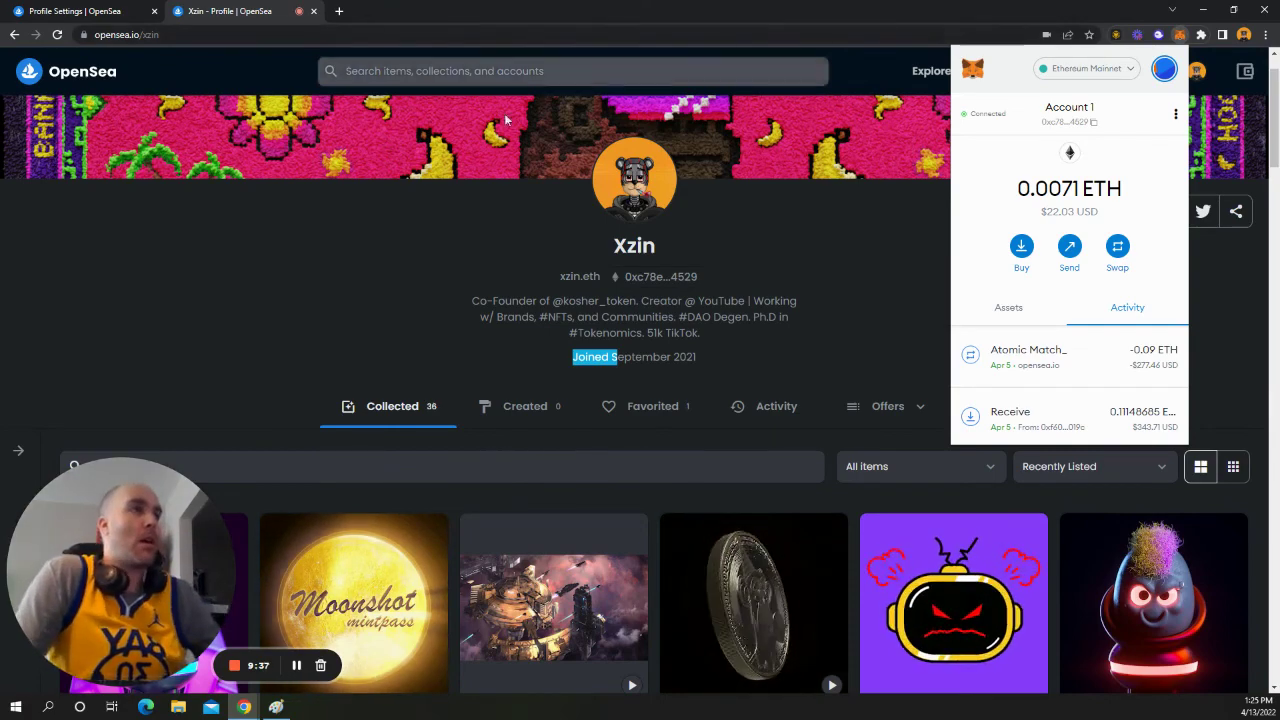
pyautogui.scroll(-5, 440, 130)
pyautogui.scroll(2, 438, 139)
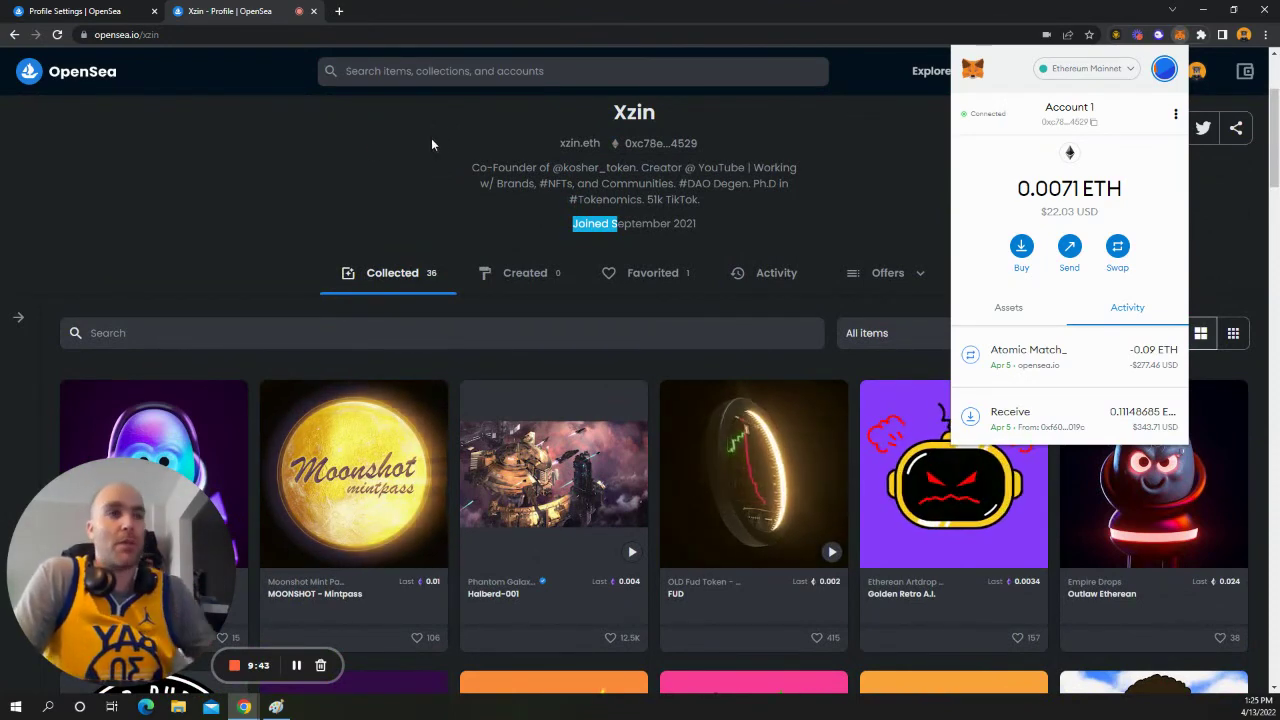
pyautogui.scroll(2, 346, 155)
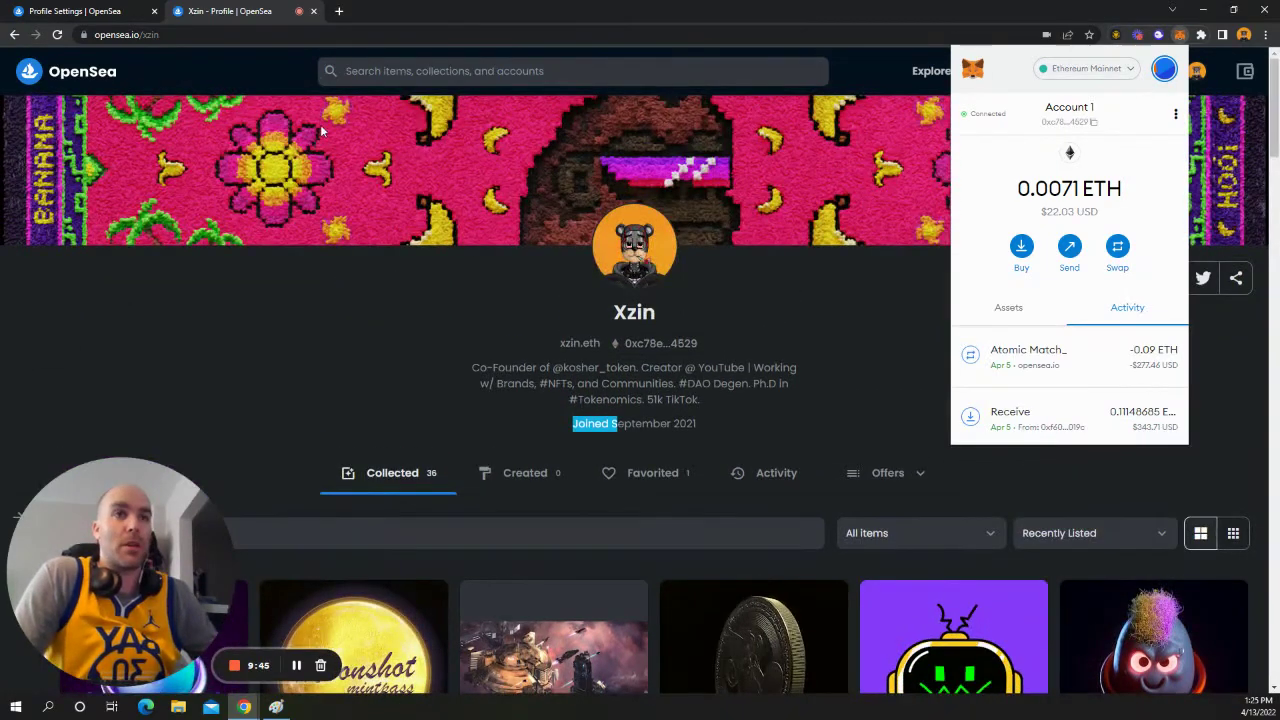